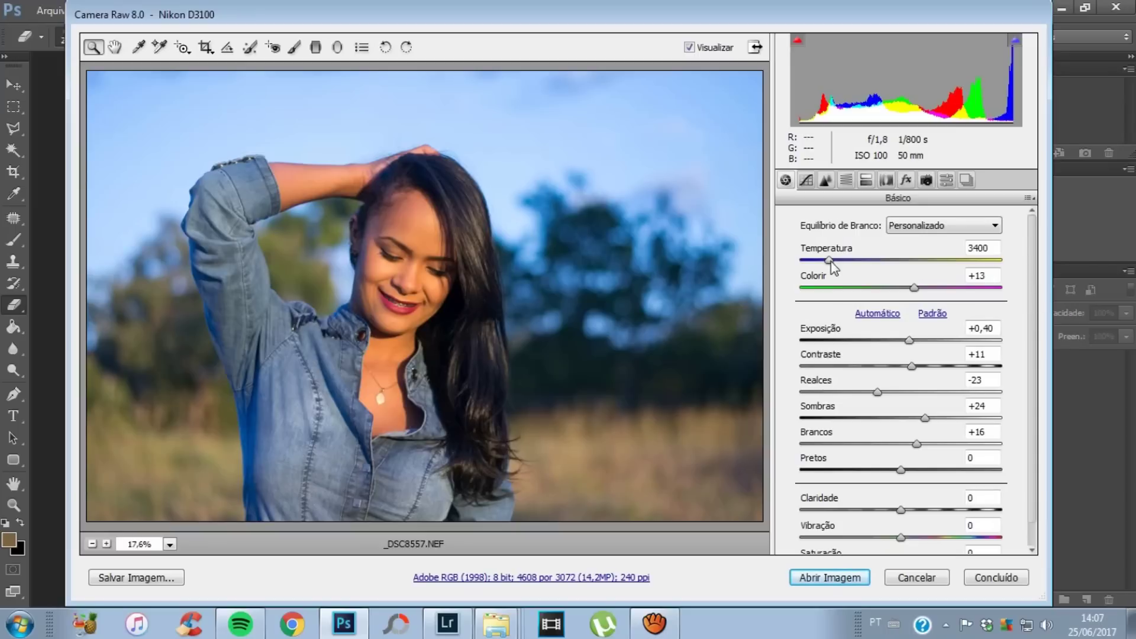
# Set Camera Raw Temperature 3300, Exposure +0,55, Contrast +16, Highlights -25, then open _DSC8557.NEF
pyautogui.moveTo(829, 262); pyautogui.dragTo(827, 261)
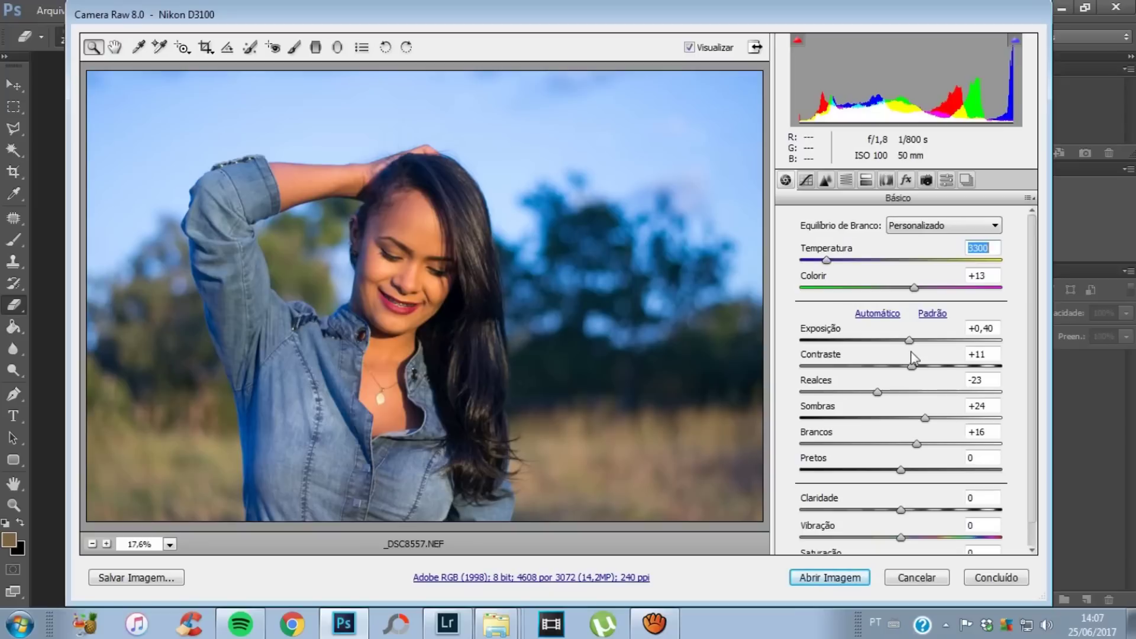
pyautogui.moveTo(913, 342); pyautogui.dragTo(915, 343)
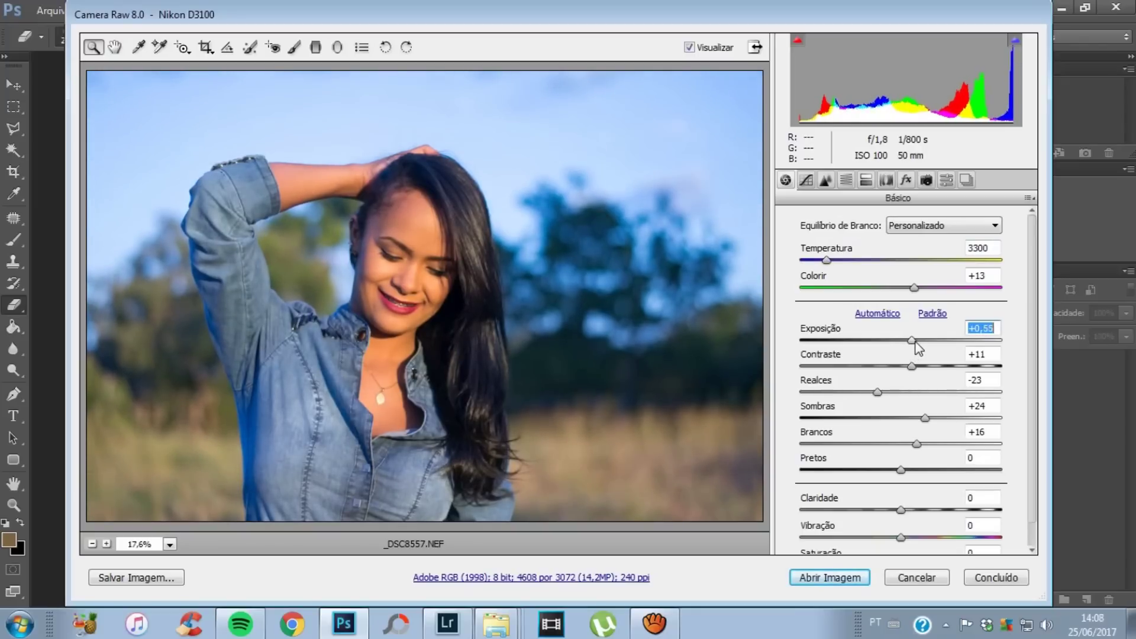
pyautogui.moveTo(914, 367); pyautogui.dragTo(876, 393)
pyautogui.scroll(-1, 929, 401)
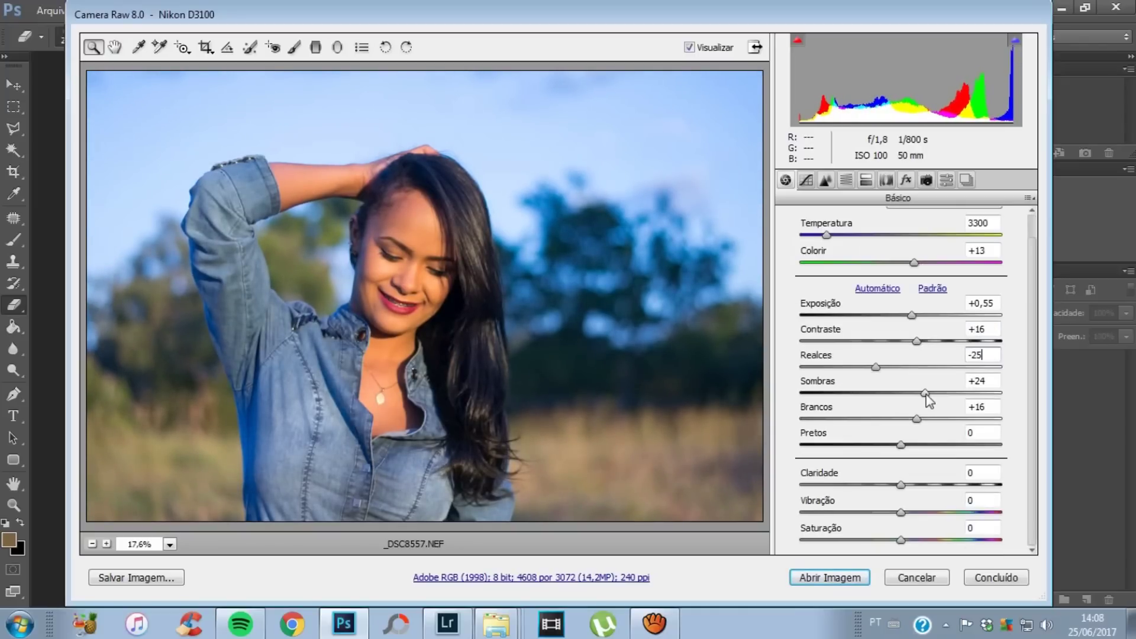
pyautogui.click(846, 579)
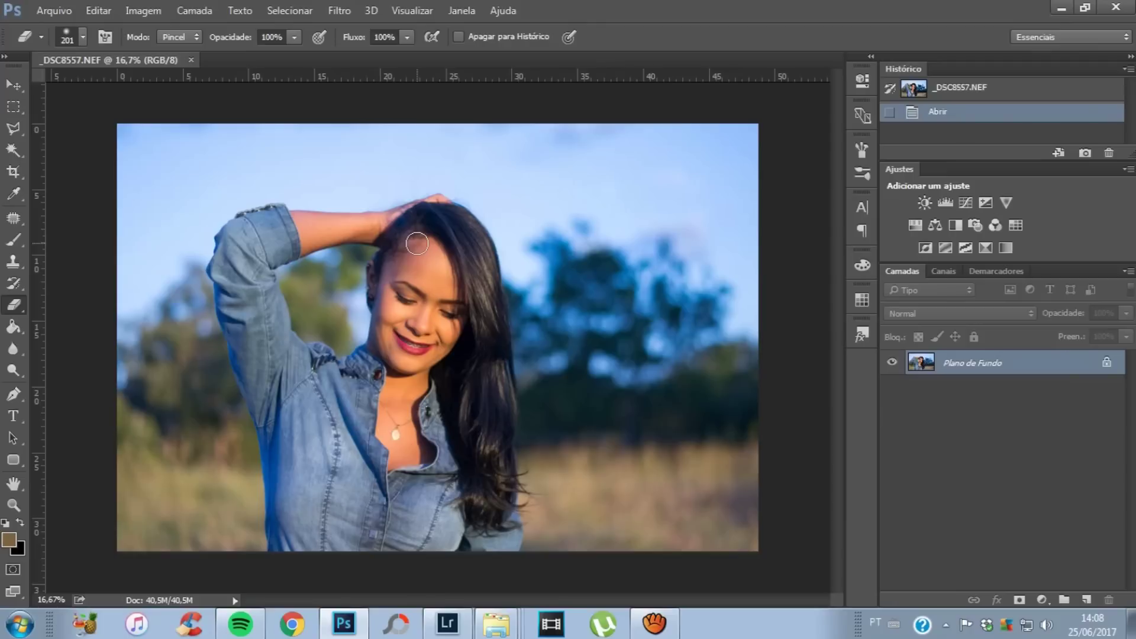
# Convert the Plano de Fundo layer to Camada 0 and duplicate it as Camada 0 copiar
pyautogui.doubleClick(1063, 367)
pyautogui.click(760, 196)
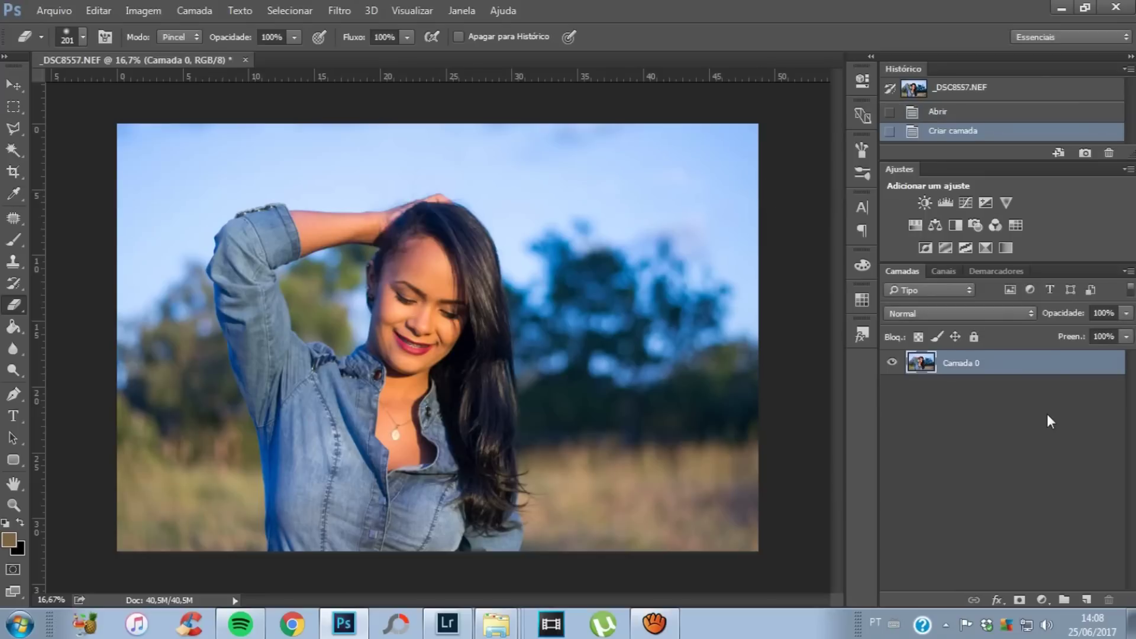
pyautogui.hotkey('ctrl', 'j')
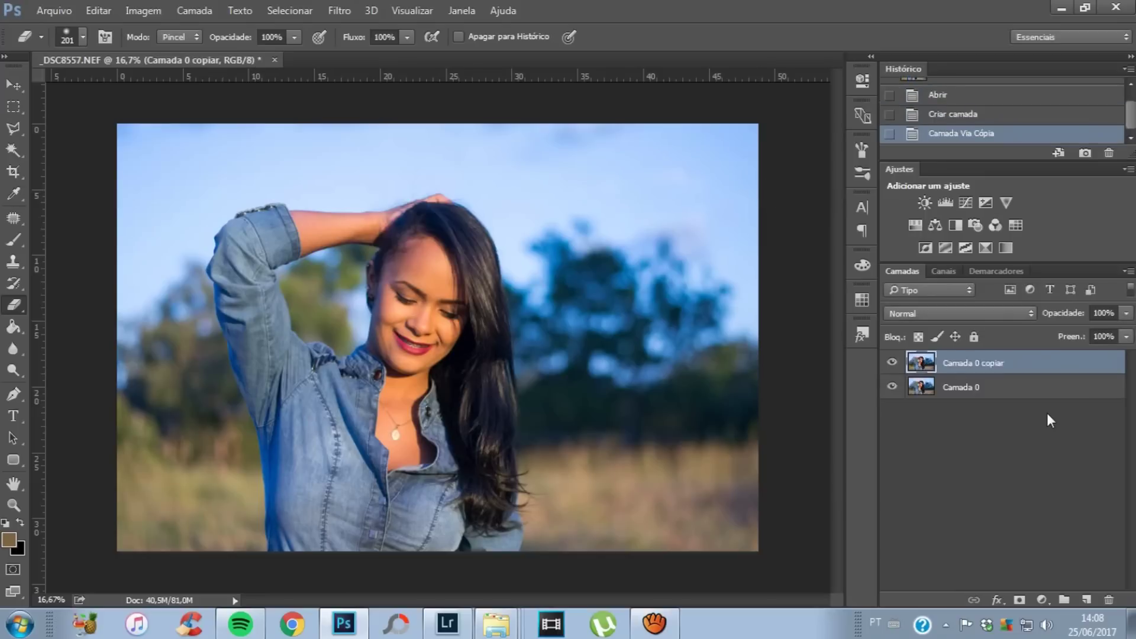
# Zoom in closely on the face with the Zoom tool
pyautogui.click(13, 505)
pyautogui.click(384, 347)
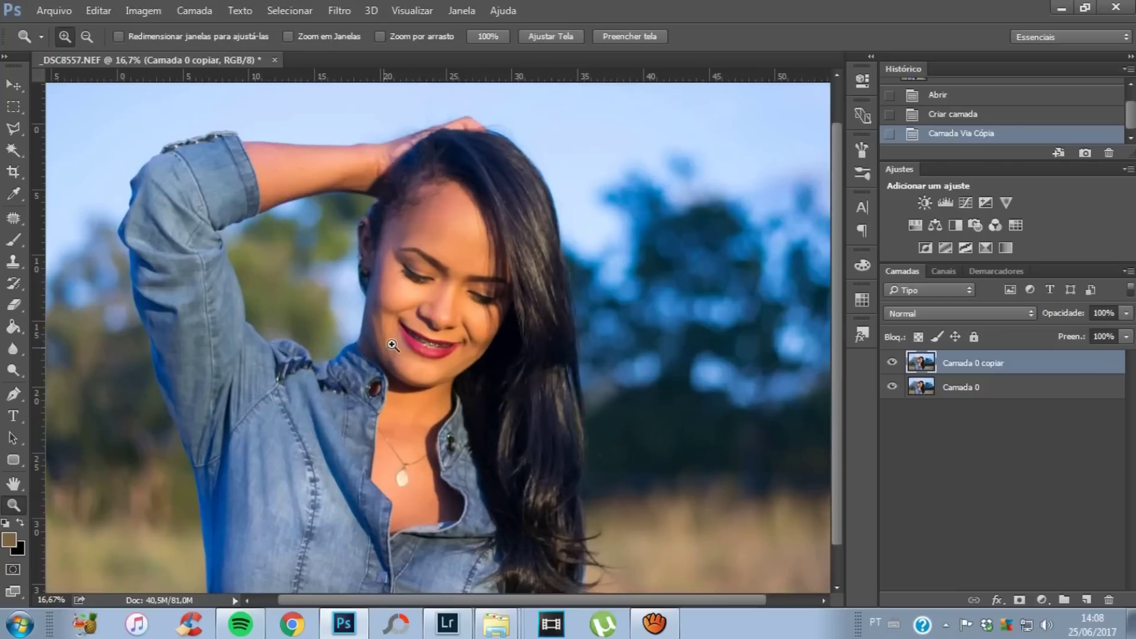
pyautogui.click(479, 318)
pyautogui.click(347, 314)
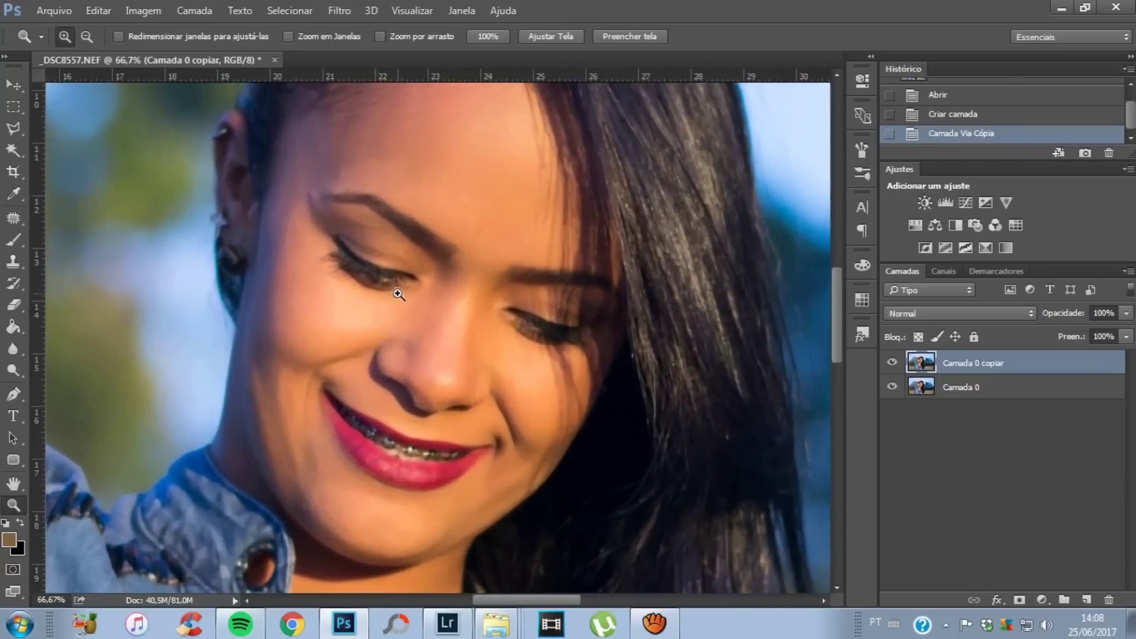
pyautogui.click(398, 289)
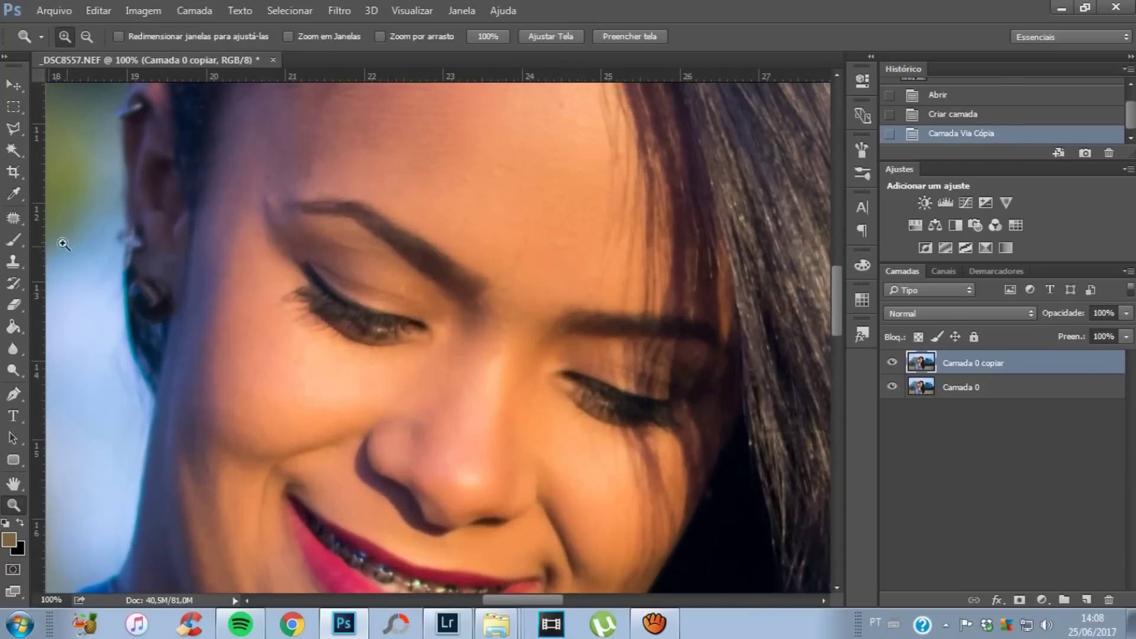
pyautogui.click(13, 220)
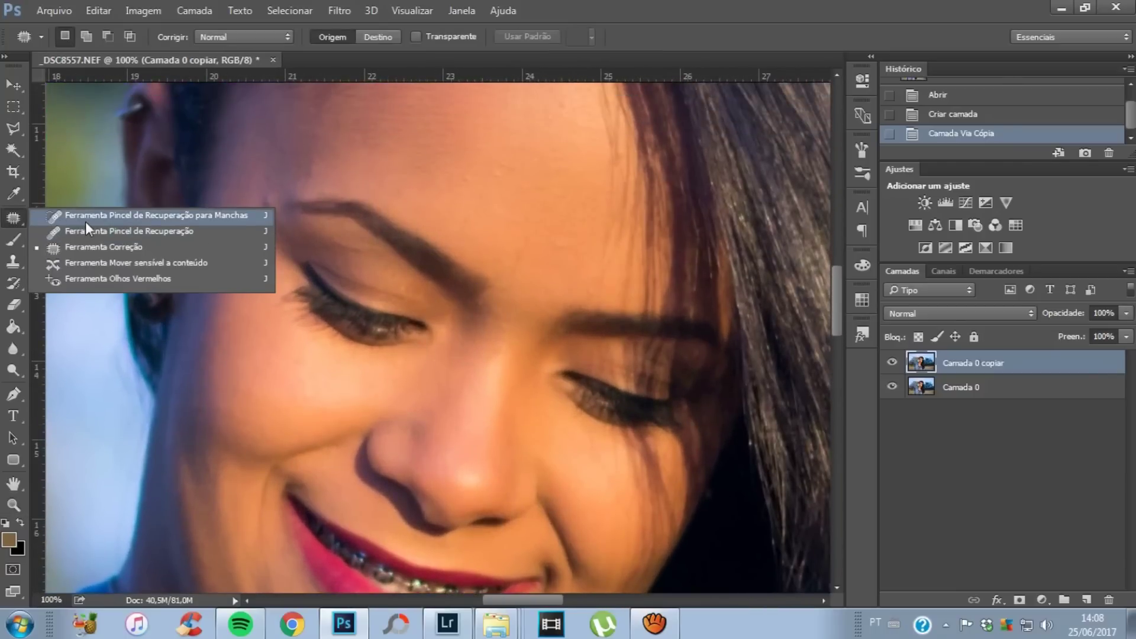
# Spot-heal the blemishes between the eyebrows and across the forehead
pyautogui.click(85, 219)
pyautogui.click(502, 321)
pyautogui.click(505, 320)
pyautogui.click(505, 273)
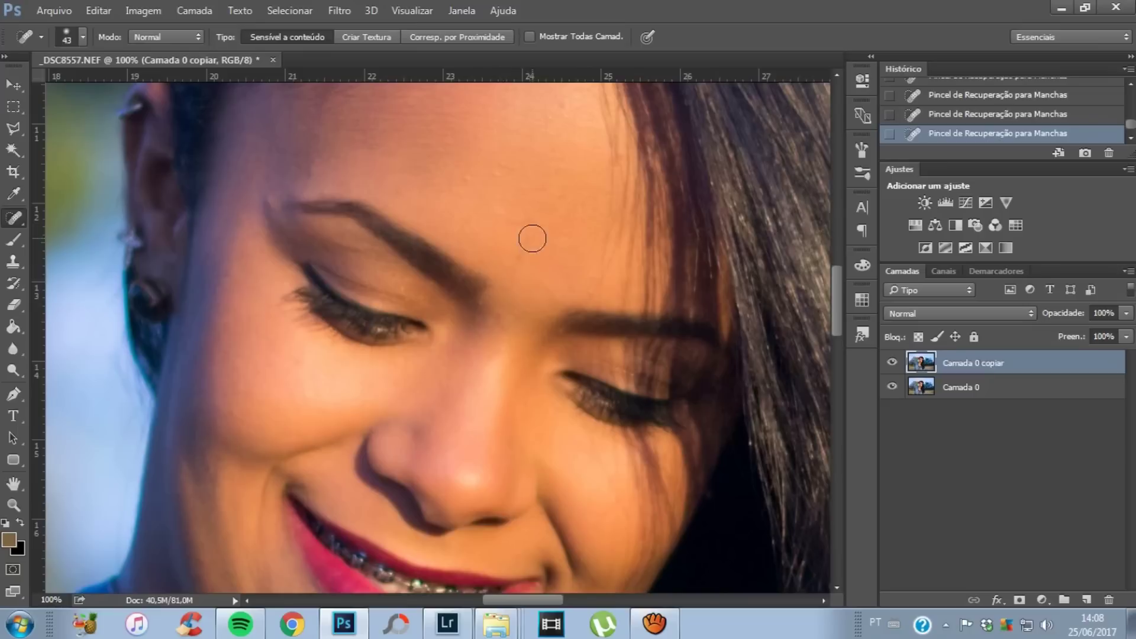
pyautogui.click(505, 158)
pyautogui.scroll(1, 541, 172)
pyautogui.click(561, 139)
pyautogui.click(568, 153)
pyautogui.scroll(2, 529, 172)
pyautogui.scroll(-2, 527, 251)
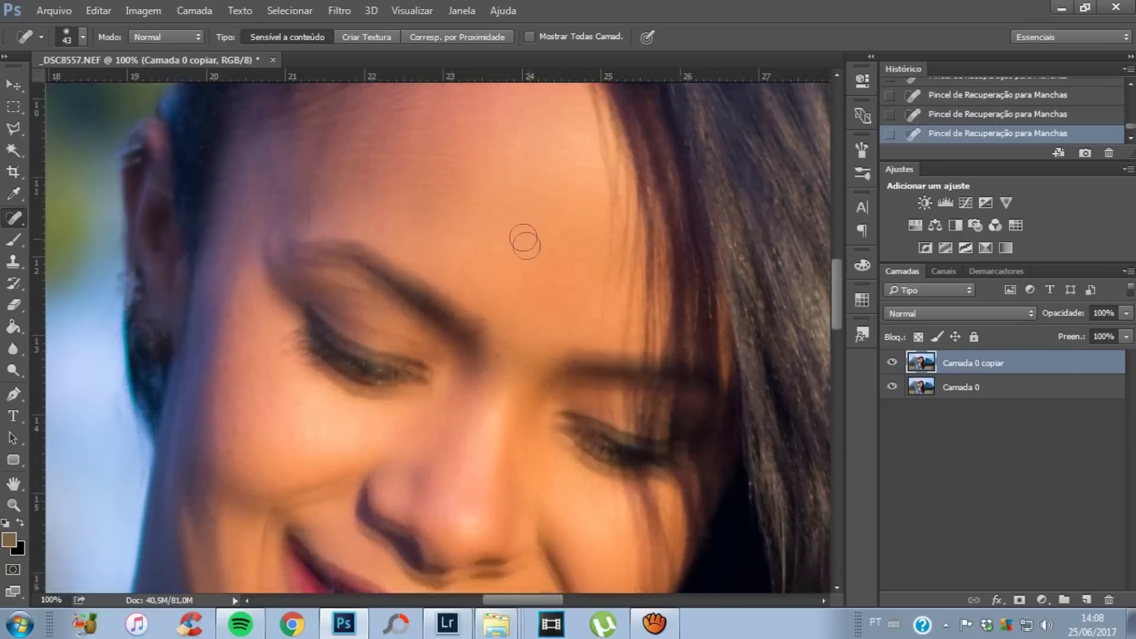
pyautogui.scroll(-2, 527, 251)
# Spot-heal blemishes near the eyebrow start, on both cheeks and beside the nose
pyautogui.click(305, 132)
pyautogui.click(243, 242)
pyautogui.click(284, 332)
pyautogui.click(494, 305)
pyautogui.scroll(-1, 494, 305)
pyautogui.scroll(-2, 254, 414)
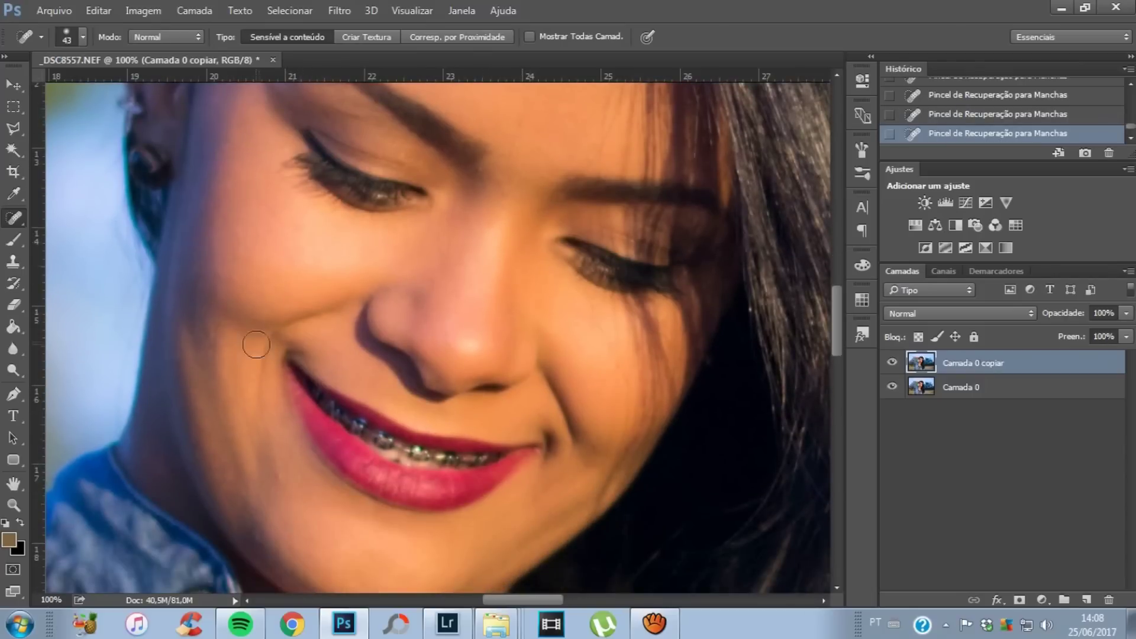
pyautogui.scroll(2, 438, 337)
# Zoom in to 300% between the eyebrows
pyautogui.click(13, 505)
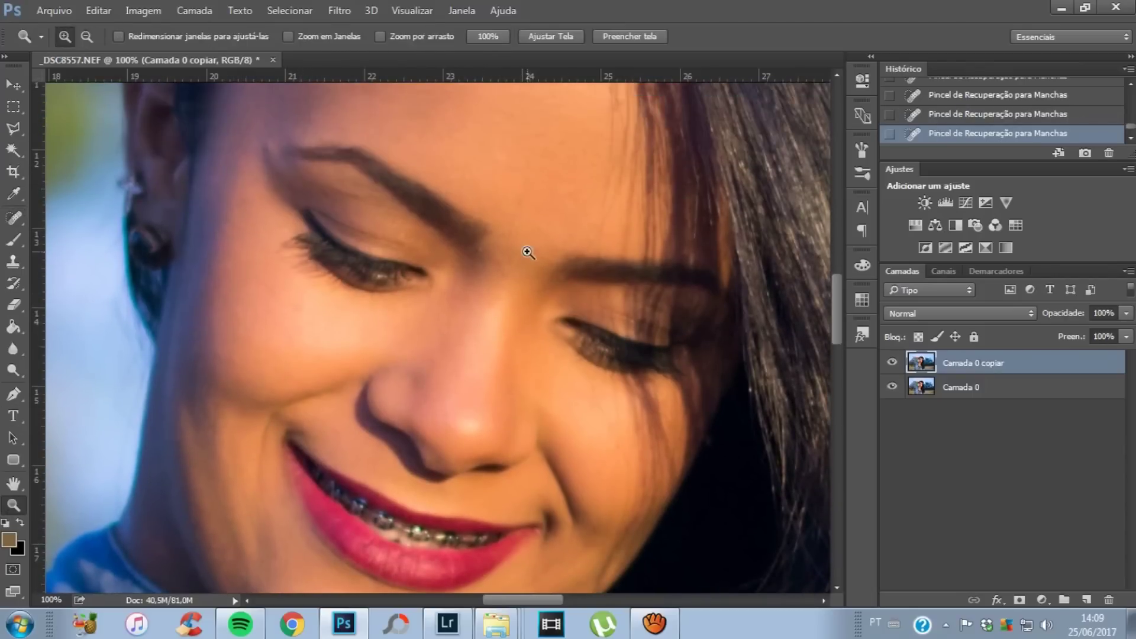
pyautogui.click(528, 253)
pyautogui.click(509, 289)
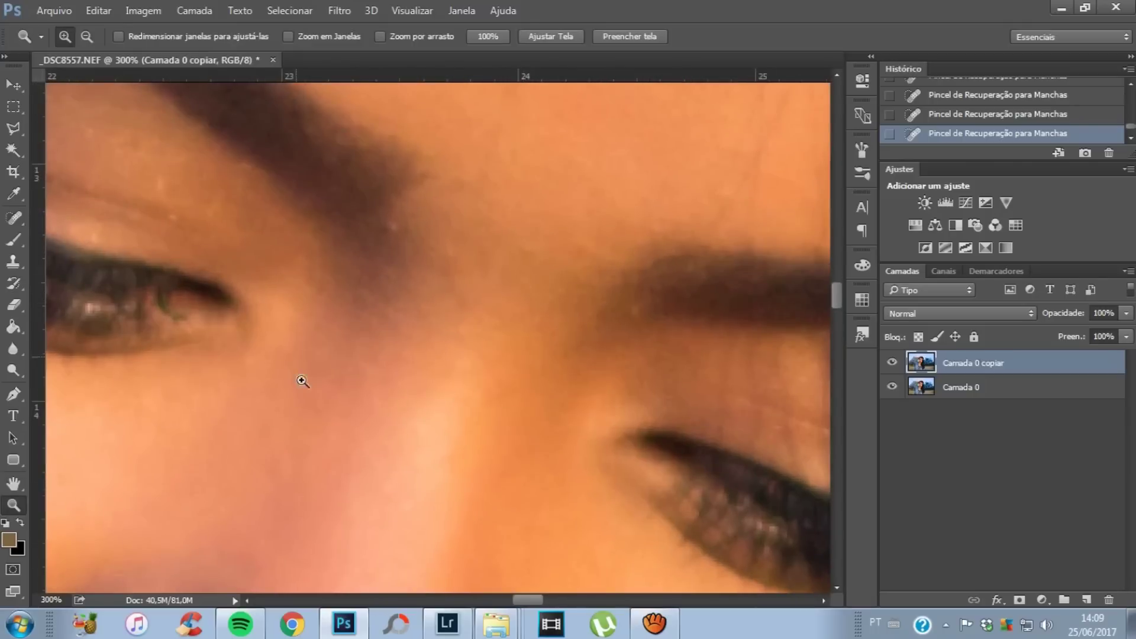
pyautogui.click(13, 217)
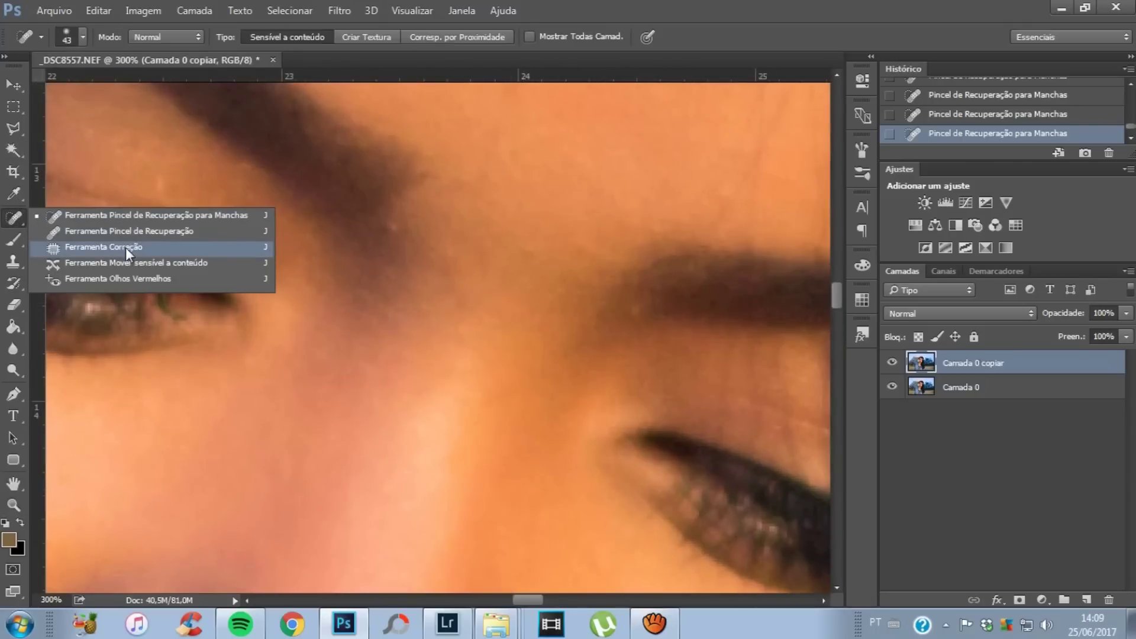
# Use the Patch tool to cover four marks near the eyebrows and forehead with clean skin
pyautogui.click(125, 247)
pyautogui.moveTo(393, 220)
pyautogui.mouseDown()
pyautogui.moveTo(411, 252)
pyautogui.moveTo(398, 235)
pyautogui.moveTo(487, 232)
pyautogui.mouseUp()
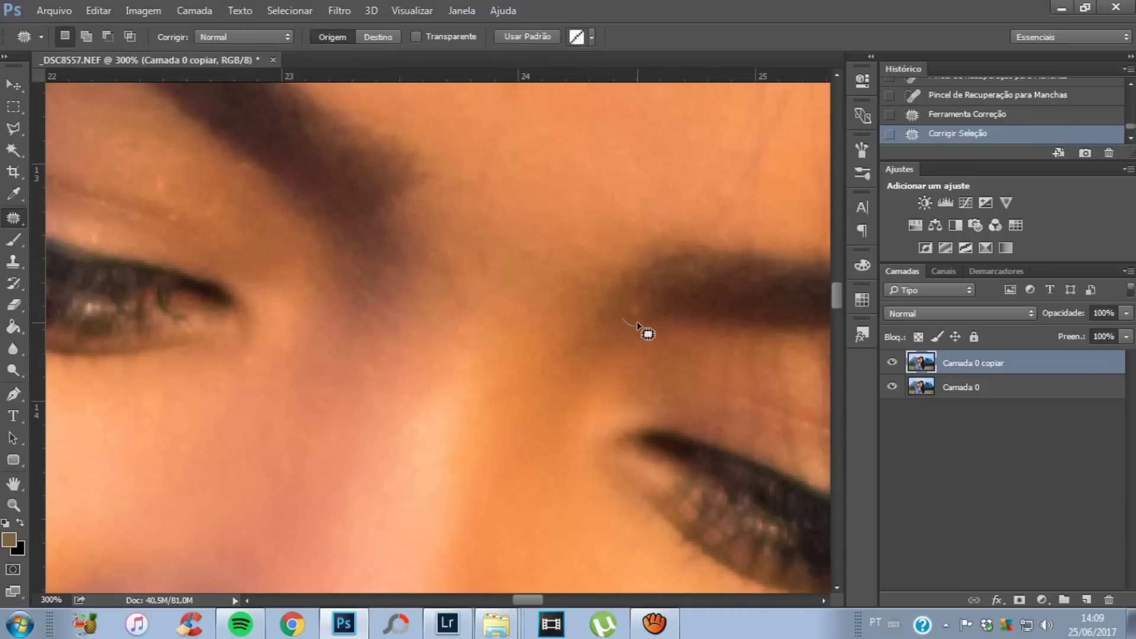
pyautogui.moveTo(638, 326)
pyautogui.mouseDown()
pyautogui.moveTo(695, 169)
pyautogui.moveTo(753, 211)
pyautogui.moveTo(675, 160)
pyautogui.mouseUp()
pyautogui.hotkey('ctrl', 'd')
pyautogui.hotkey('ctrl', 'd')
pyautogui.moveTo(521, 224)
pyautogui.mouseDown()
pyautogui.moveTo(527, 301)
pyautogui.moveTo(524, 284)
pyautogui.mouseUp()
pyautogui.moveTo(533, 266); pyautogui.dragTo(634, 172)
pyautogui.hotkey('ctrl', 'd')
pyautogui.moveTo(484, 266)
pyautogui.mouseDown()
pyautogui.moveTo(467, 278)
pyautogui.moveTo(591, 177)
pyautogui.mouseUp()
pyautogui.hotkey('ctrl', 'd')
pyautogui.moveTo(456, 279)
pyautogui.mouseDown()
pyautogui.moveTo(466, 298)
pyautogui.moveTo(579, 152)
pyautogui.mouseUp()
pyautogui.hotkey('ctrl', 'd')
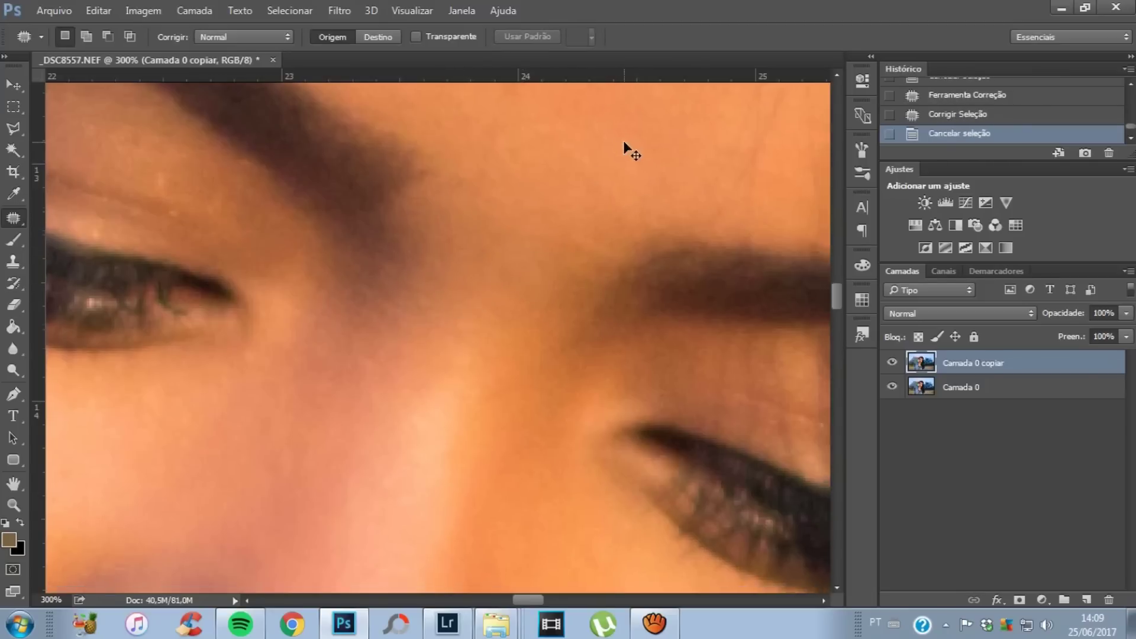
# Fit the photo to the window and zoom to 50% on the face
pyautogui.hotkey('ctrl', '0')
pyautogui.press('z')
pyautogui.click(492, 291)
pyautogui.click(492, 292)
pyautogui.click(492, 292)
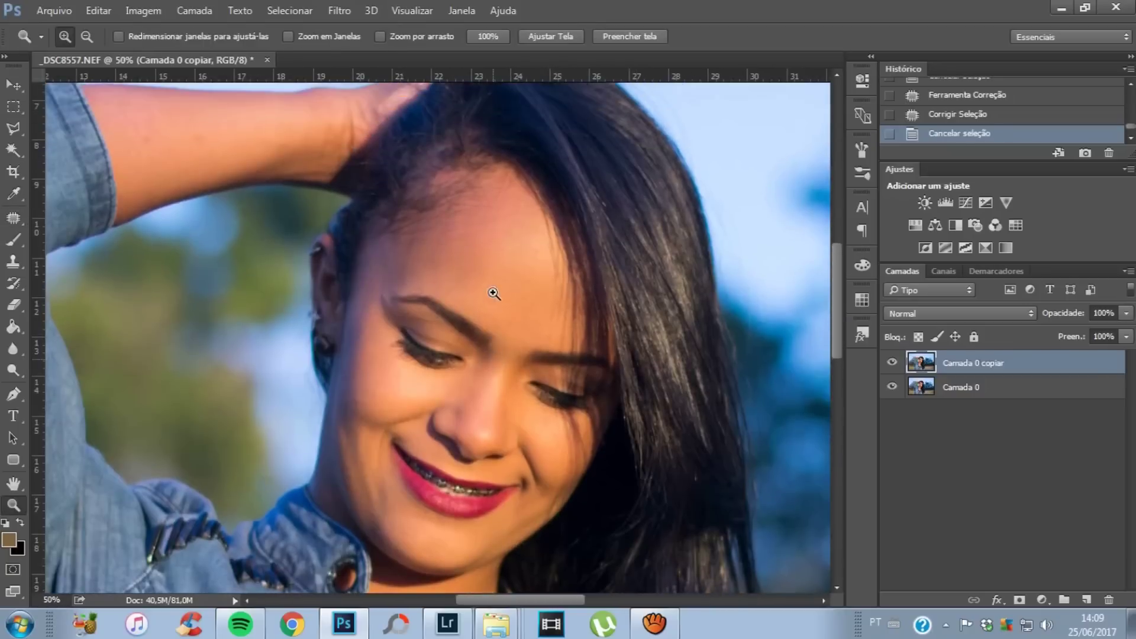
# Choose the Blur tool with a 92 px brush
pyautogui.click(15, 351)
pyautogui.rightClick(16, 350)
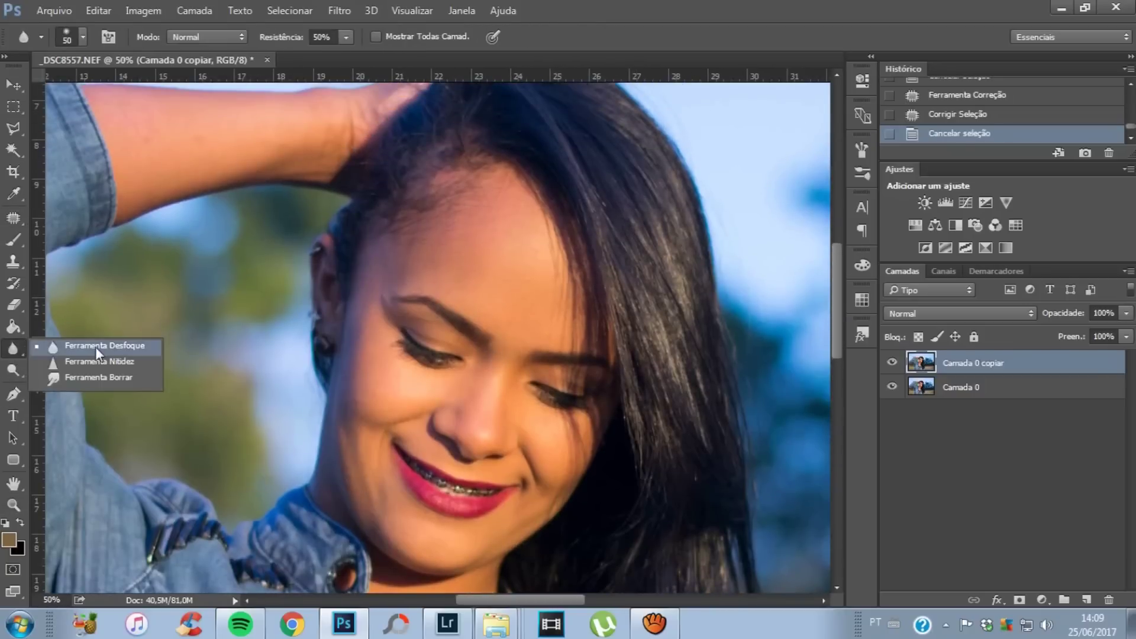
pyautogui.click(16, 350)
pyautogui.click(76, 37)
pyautogui.moveTo(127, 90); pyautogui.dragTo(143, 90)
pyautogui.press('Return')
# Blur the forehead skin and work down over the face, chin and chest at 50% strength
pyautogui.moveTo(518, 263); pyautogui.dragTo(522, 243)
pyautogui.moveTo(522, 242)
pyautogui.mouseDown()
pyautogui.moveTo(519, 230)
pyautogui.moveTo(467, 269)
pyautogui.mouseUp()
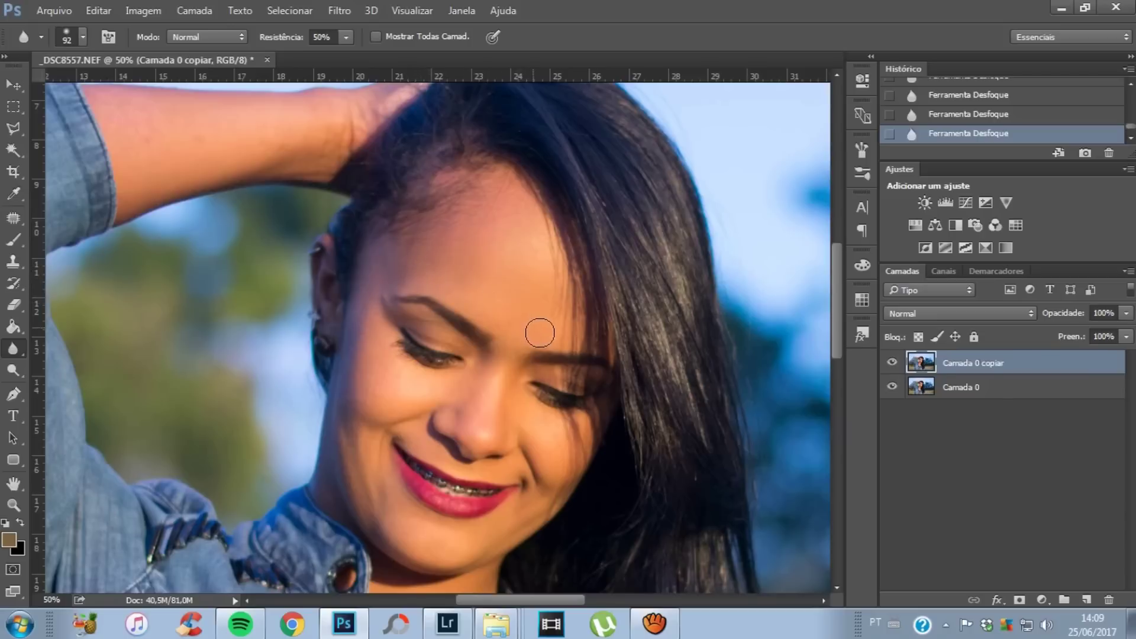
pyautogui.scroll(-1, 546, 329)
pyautogui.scroll(-2, 521, 310)
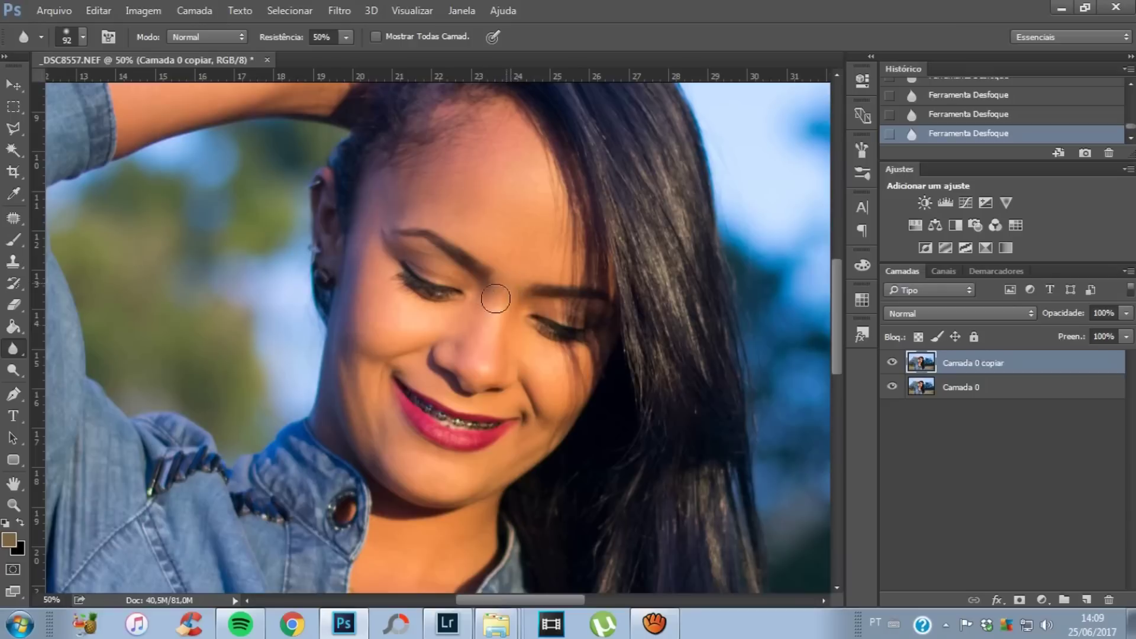
pyautogui.scroll(-2, 373, 279)
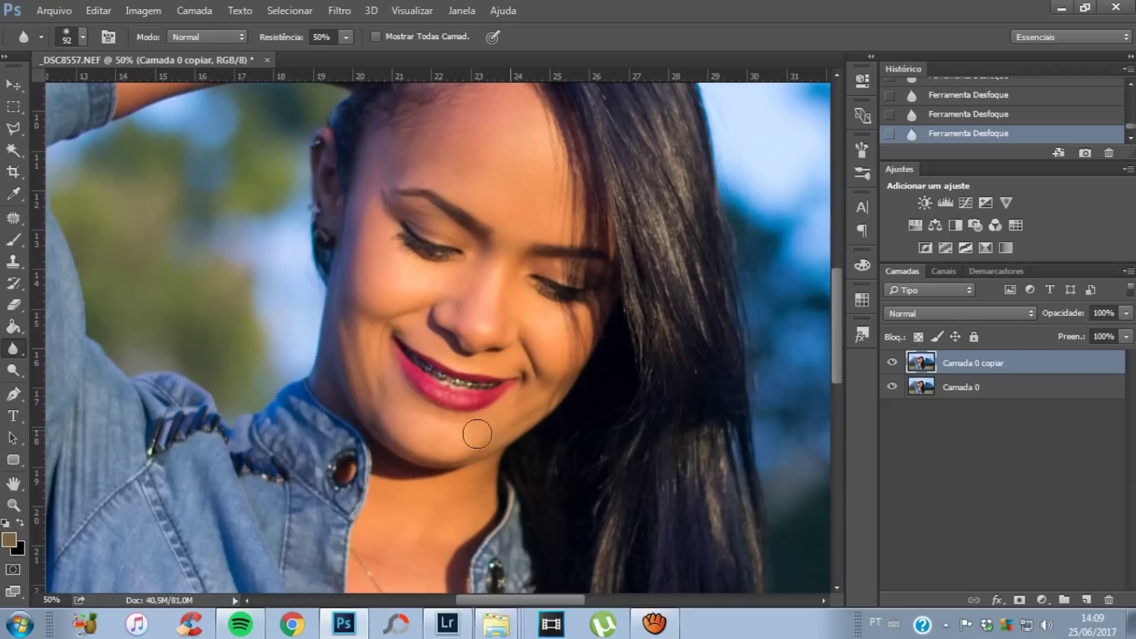
pyautogui.scroll(-4, 388, 451)
pyautogui.scroll(-2, 388, 452)
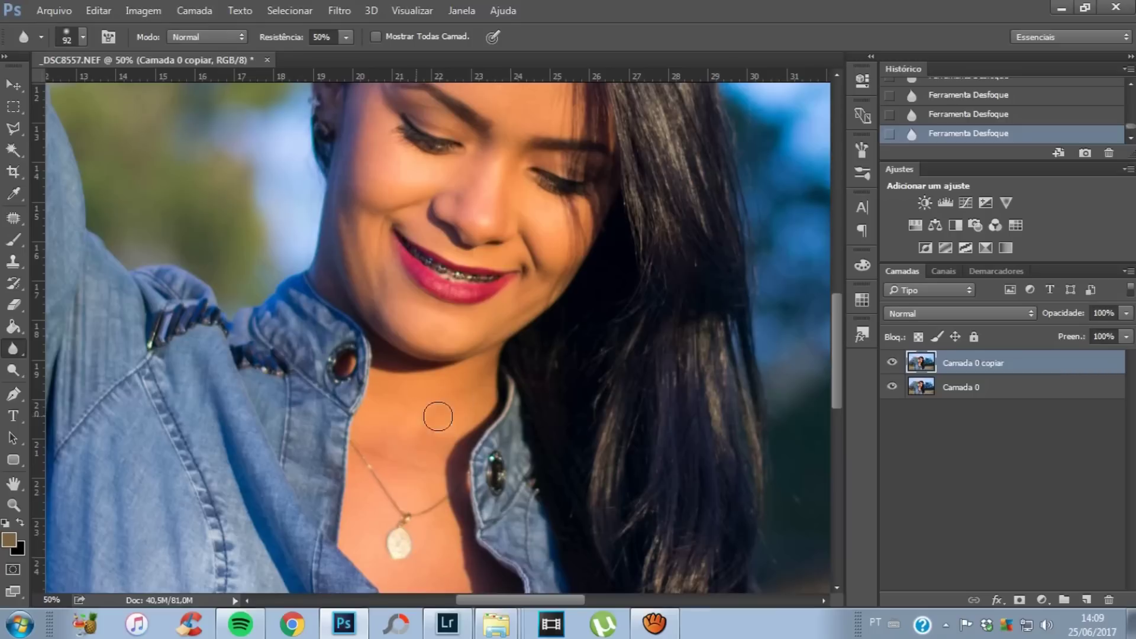
pyautogui.scroll(-2, 384, 438)
pyautogui.scroll(-3, 379, 415)
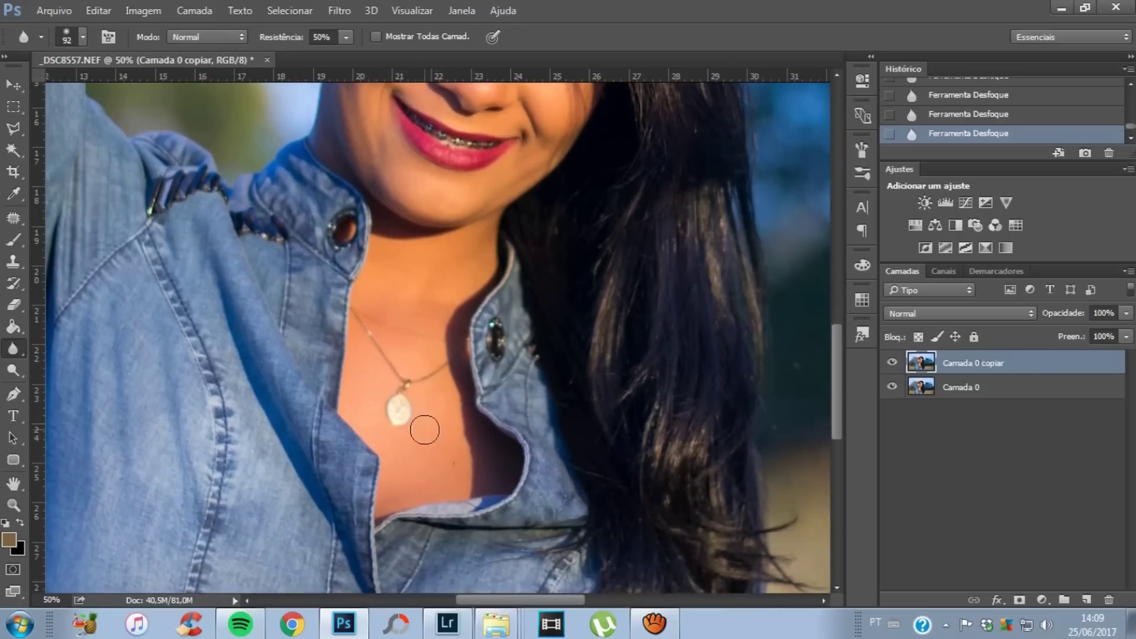
pyautogui.scroll(1, 424, 431)
pyautogui.scroll(4, 426, 419)
pyautogui.scroll(2, 427, 408)
pyautogui.scroll(3, 425, 415)
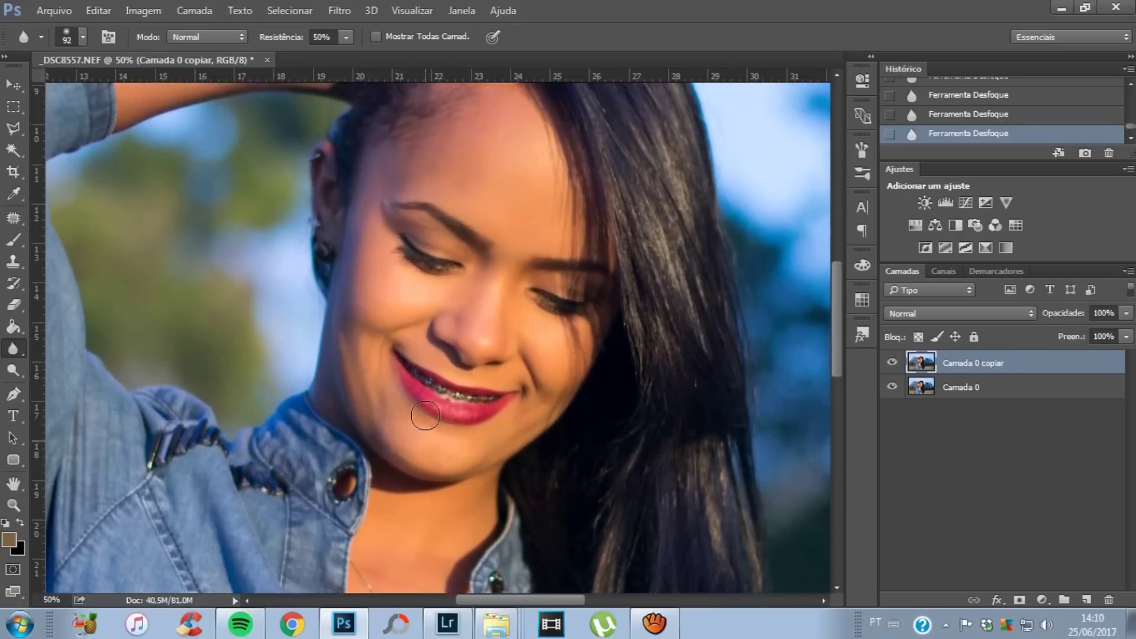
pyautogui.scroll(2, 425, 416)
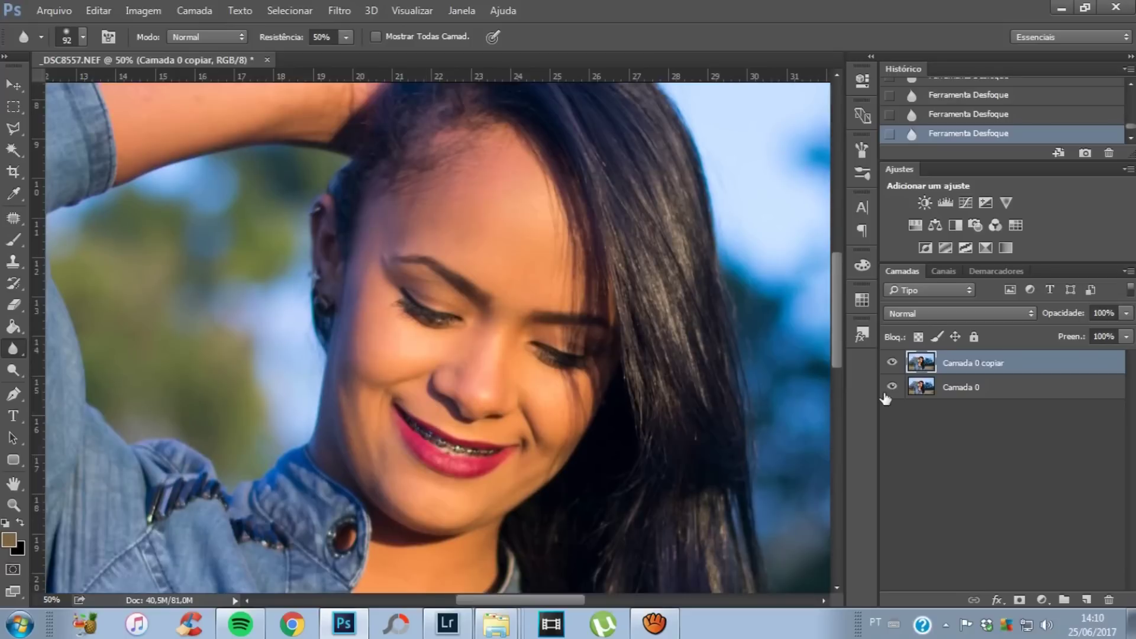
# Paint Dodge and Burn strokes on the forehead at 15% midtone exposure
pyautogui.click(13, 370)
pyautogui.moveTo(512, 231); pyautogui.dragTo(502, 256)
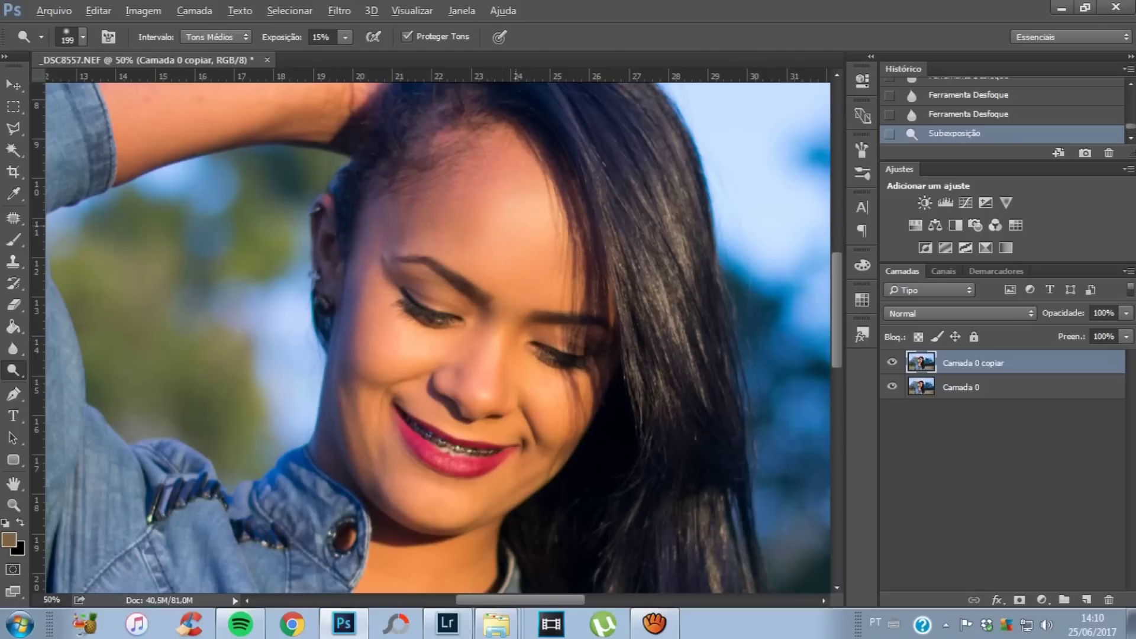
pyautogui.moveTo(512, 221); pyautogui.dragTo(503, 227)
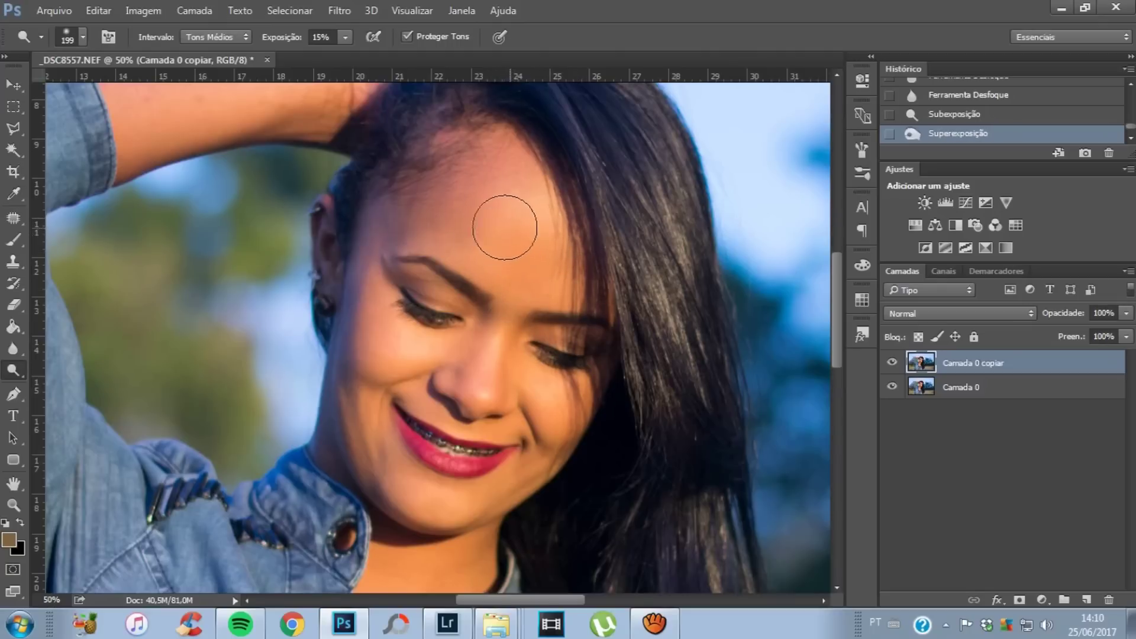
pyautogui.moveTo(517, 250); pyautogui.dragTo(518, 252)
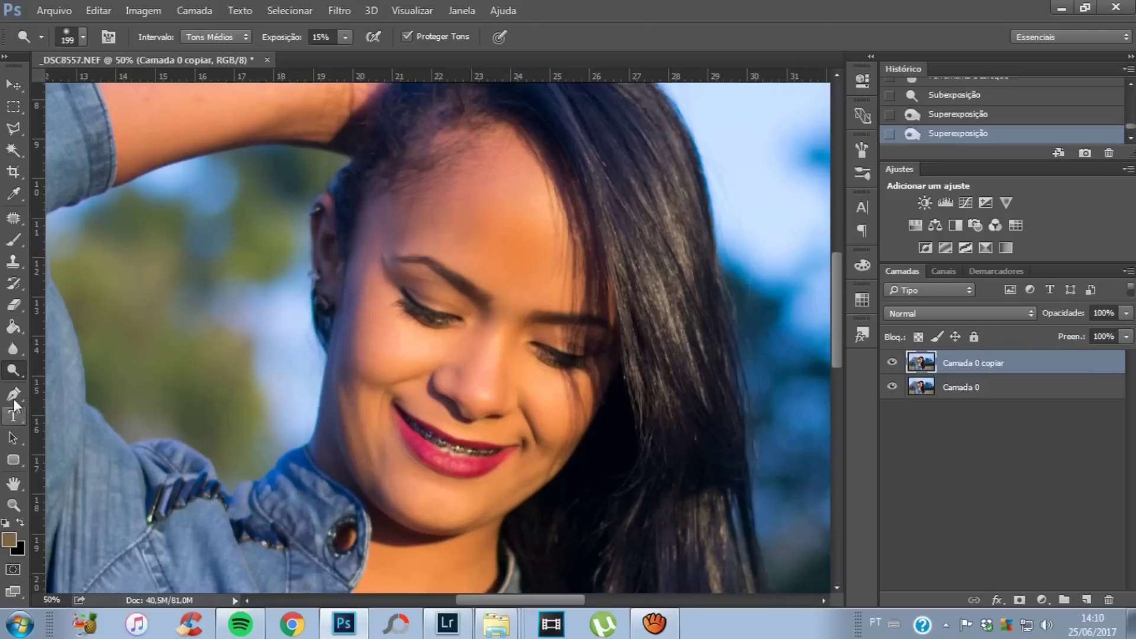
# Revert in History to the last 'Ferramenta Desfoque' state, discarding the exposure strokes
pyautogui.rightClick(21, 375)
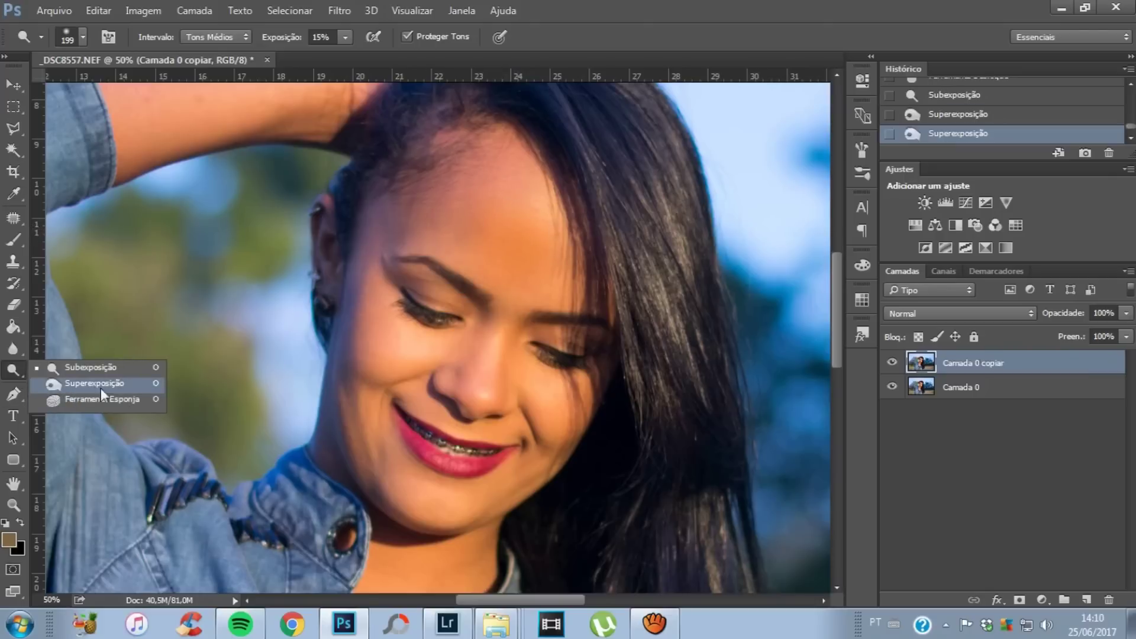
pyautogui.click(976, 100)
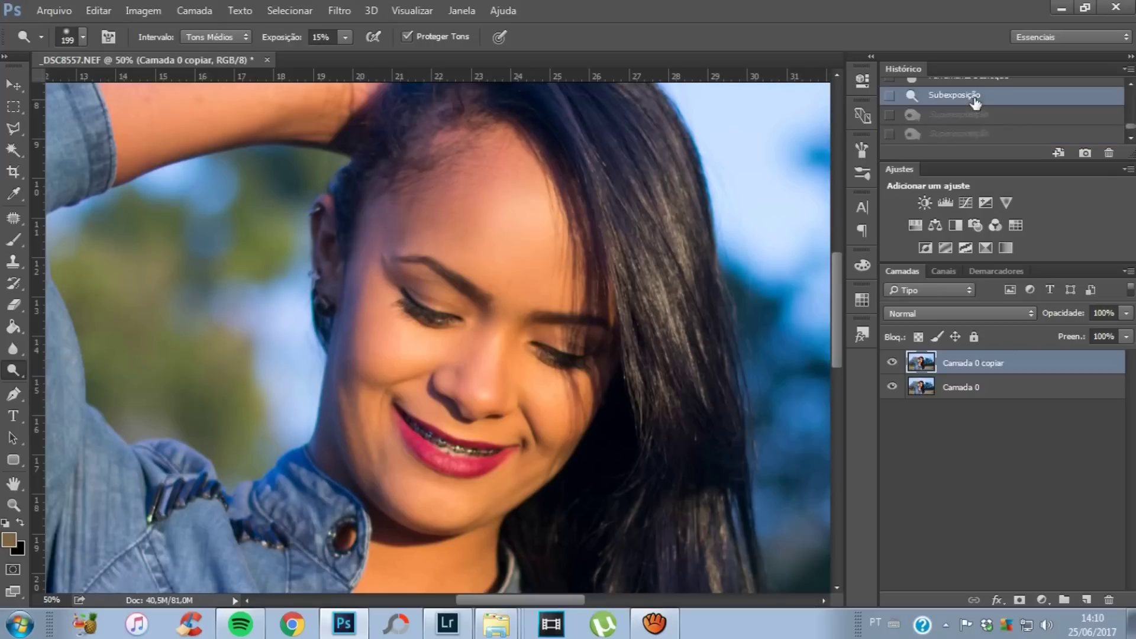
pyautogui.click(976, 102)
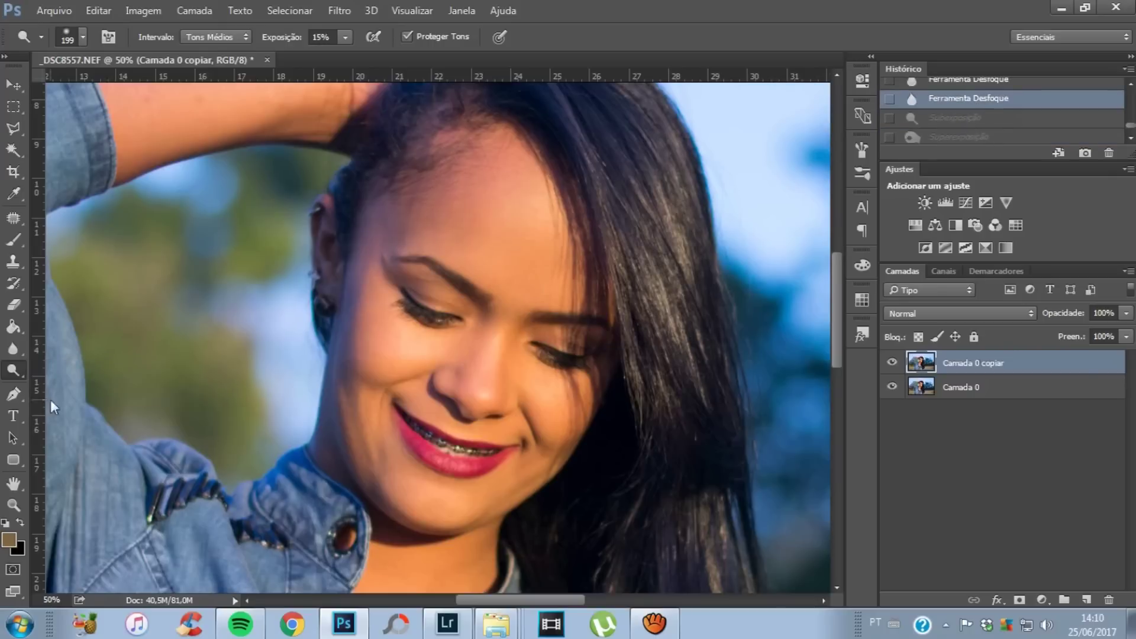
pyautogui.click(83, 37)
# Darken the forehead at 15% exposure with a 381 px brush
pyautogui.moveTo(176, 88); pyautogui.dragTo(187, 87)
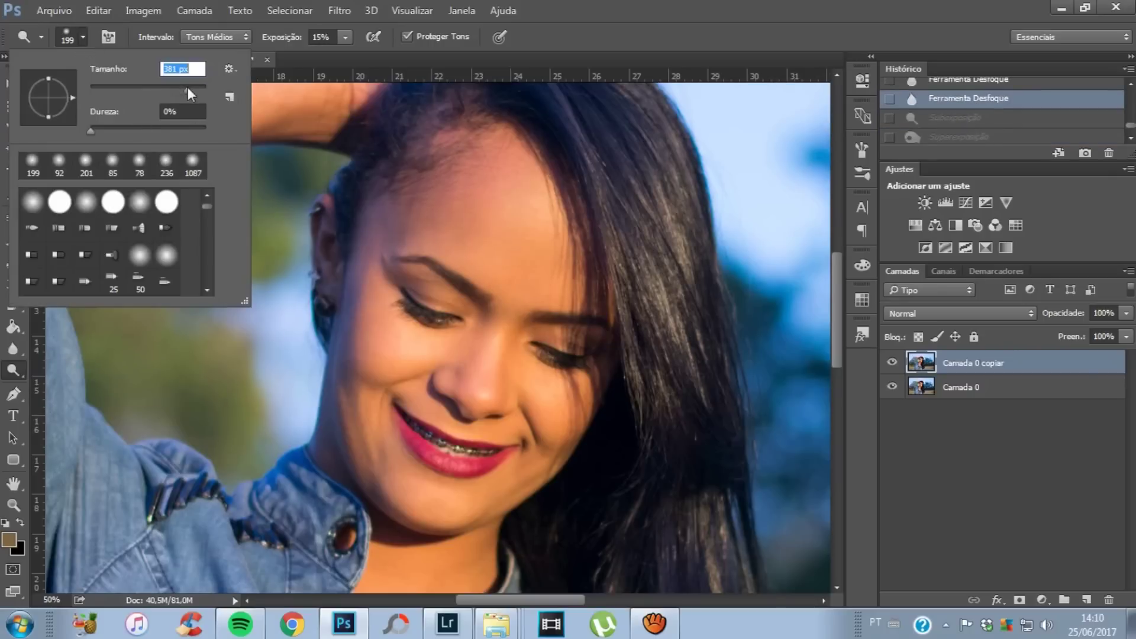
pyautogui.click(84, 39)
pyautogui.click(513, 236)
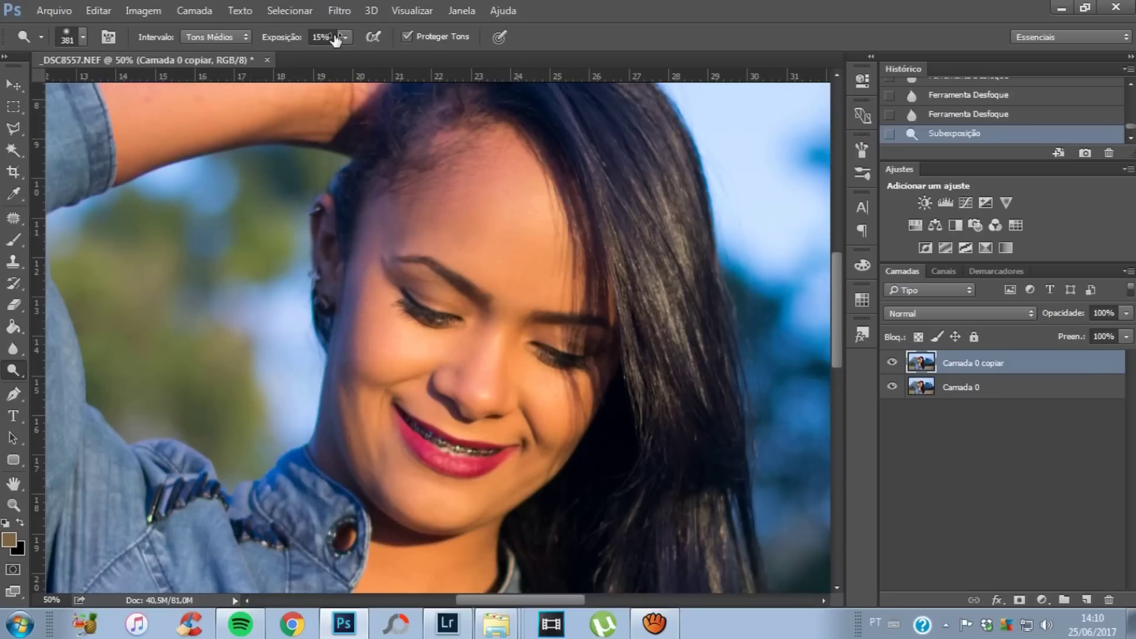
pyautogui.click(514, 237)
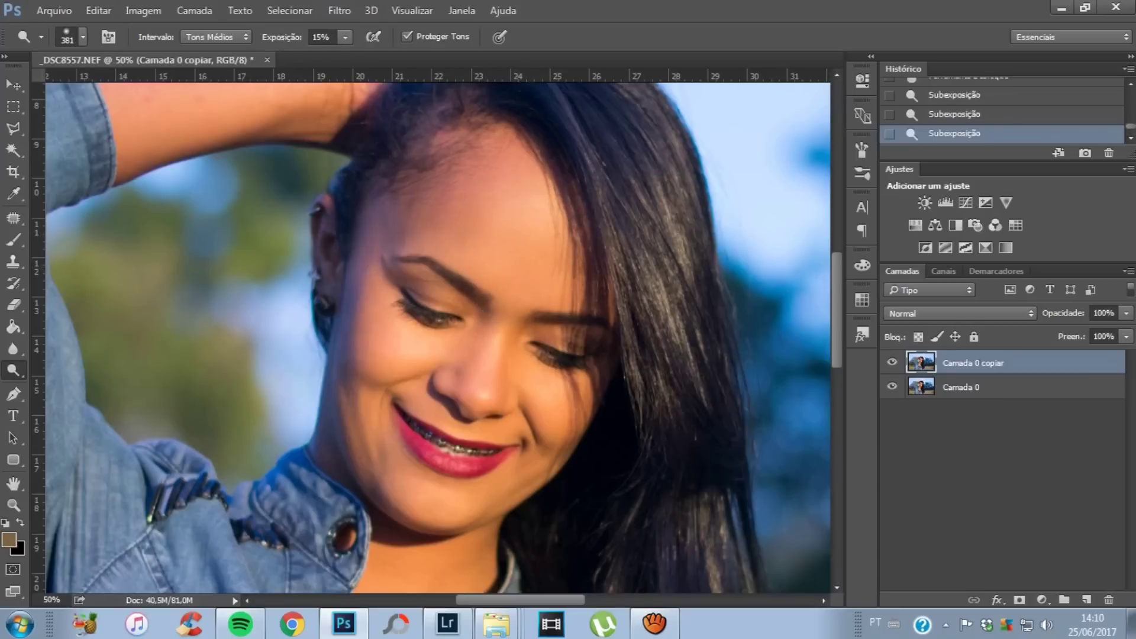
pyautogui.click(84, 38)
pyautogui.click(489, 355)
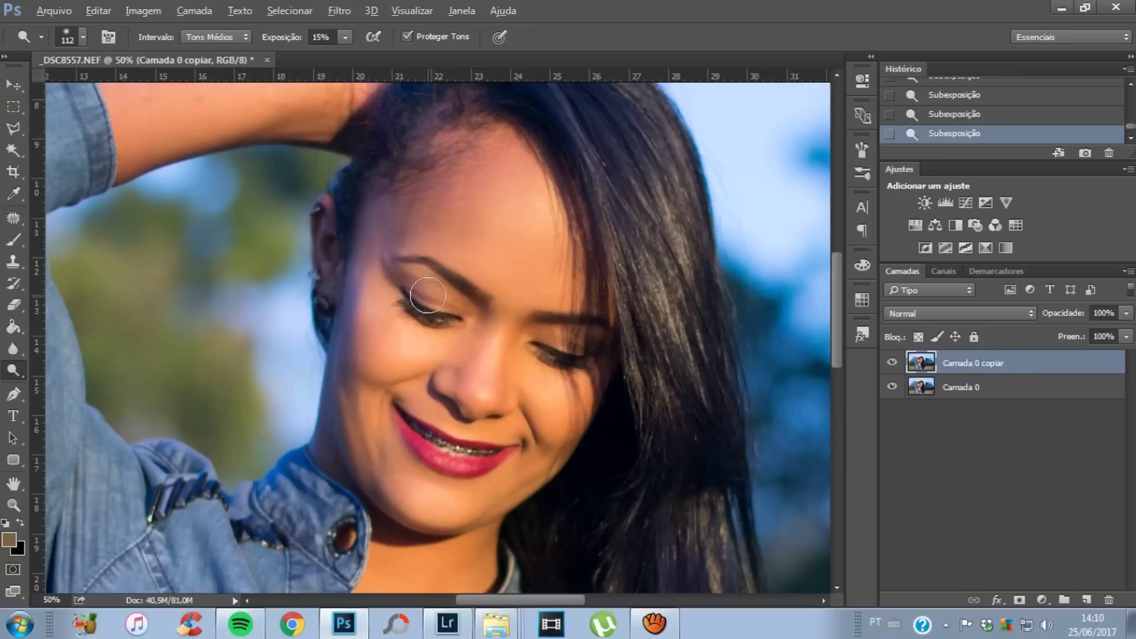
# With a 79 px brush, darken the left eyelid crease and brighten under the right lashes
pyautogui.click(83, 37)
pyautogui.click(136, 87)
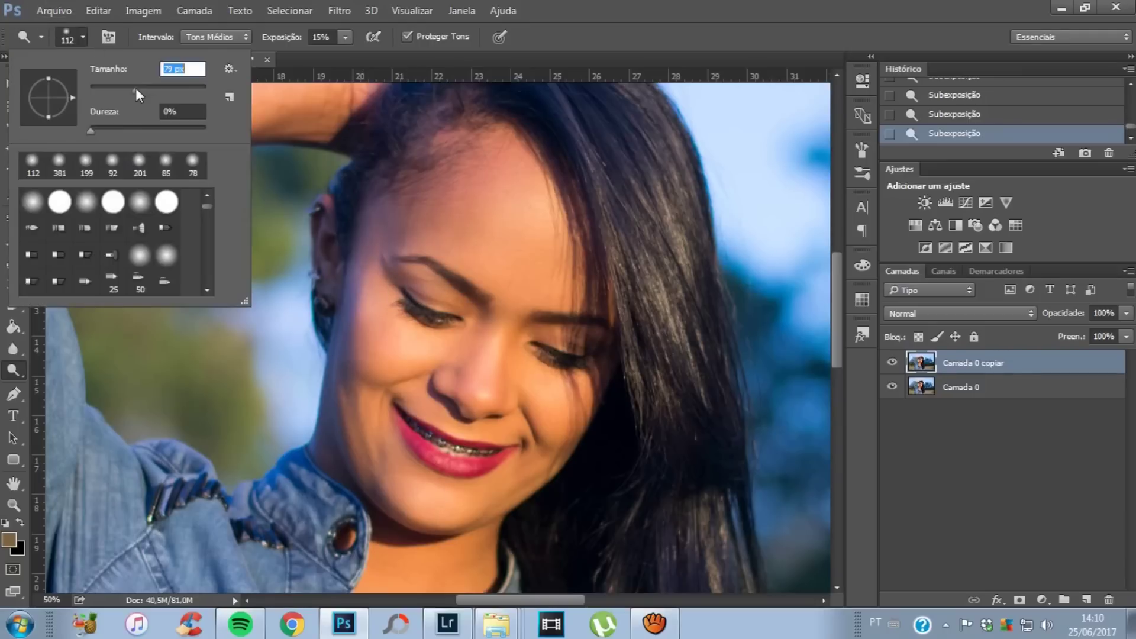
pyautogui.click(417, 302)
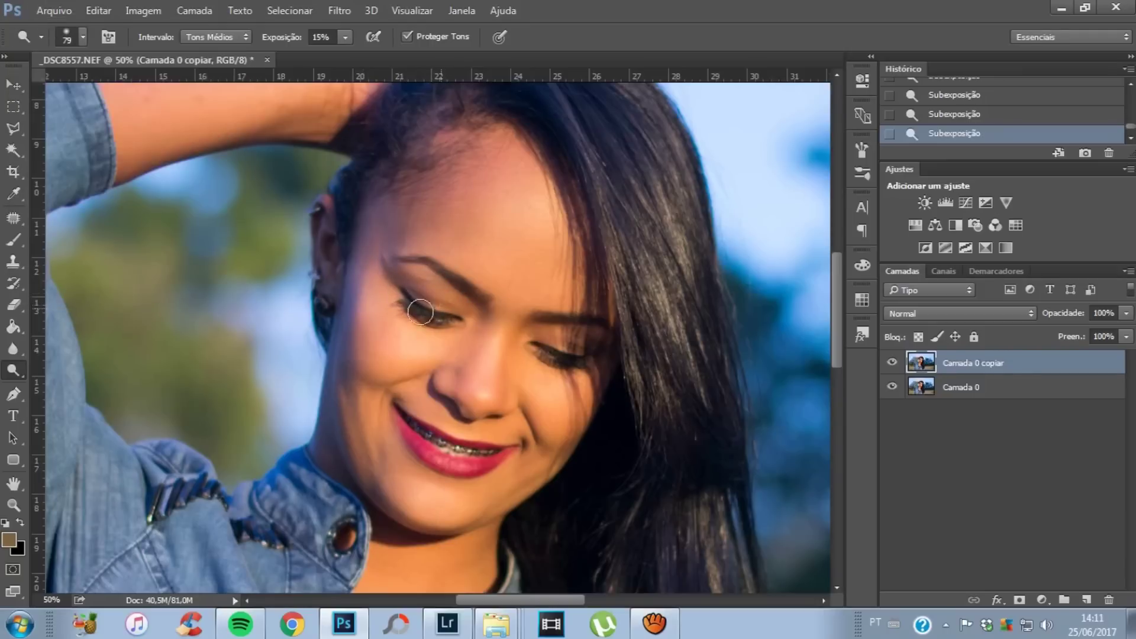
pyautogui.moveTo(426, 314)
pyautogui.mouseDown()
pyautogui.moveTo(418, 285)
pyautogui.moveTo(452, 308)
pyautogui.mouseUp()
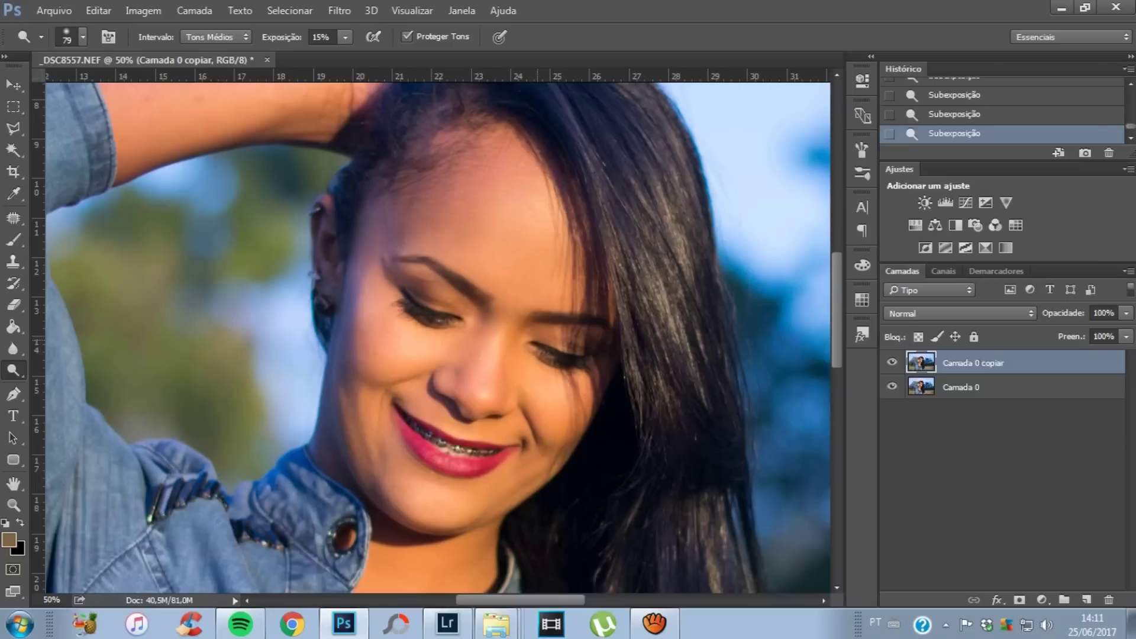
pyautogui.keyDown('alt'); pyautogui.click(583, 355); pyautogui.keyUp('alt')
pyautogui.keyDown('alt'); pyautogui.click(586, 344); pyautogui.keyUp('alt')
pyautogui.keyDown('alt'); pyautogui.click(569, 348); pyautogui.keyUp('alt')
pyautogui.moveTo(569, 350)
pyautogui.mouseDown()
pyautogui.moveTo(535, 343)
pyautogui.moveTo(596, 332)
pyautogui.mouseUp()
pyautogui.click(592, 338)
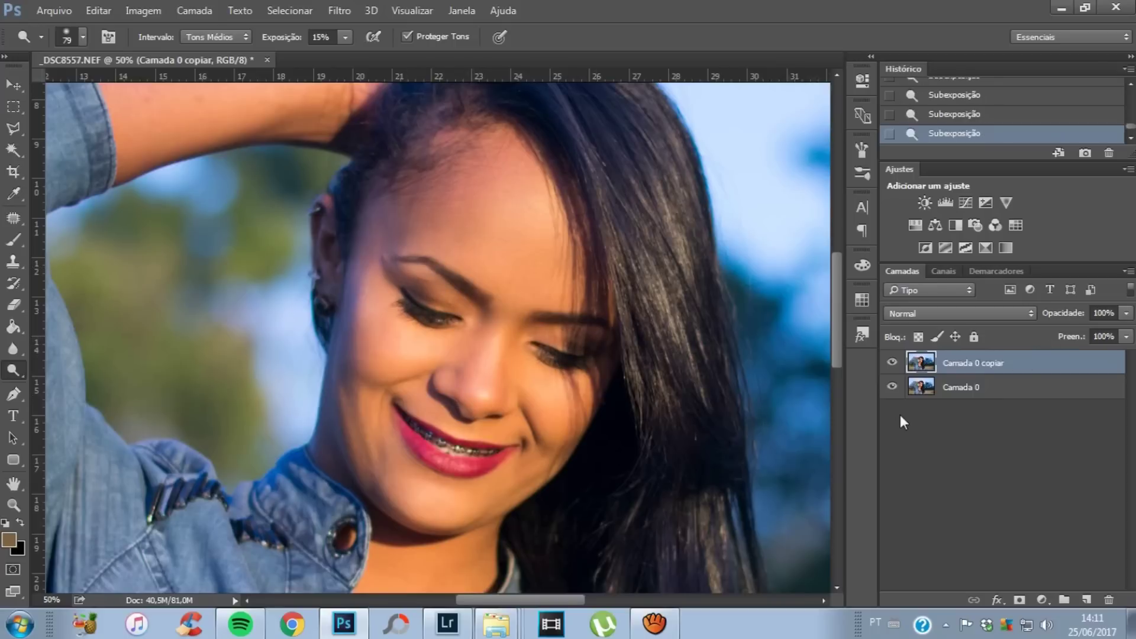
pyautogui.hotkey('ctrl', '0')
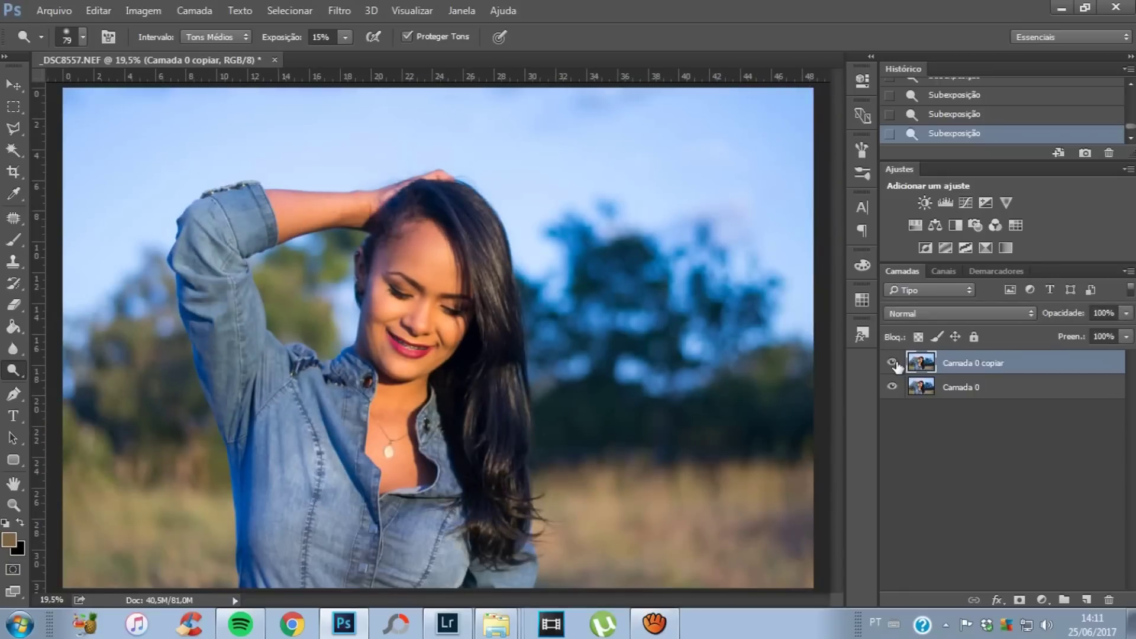
# Set the copy layer to 89% opacity and burn the left edge with a 2391 px brush
pyautogui.click(1128, 314)
pyautogui.moveTo(1106, 332); pyautogui.dragTo(1118, 331)
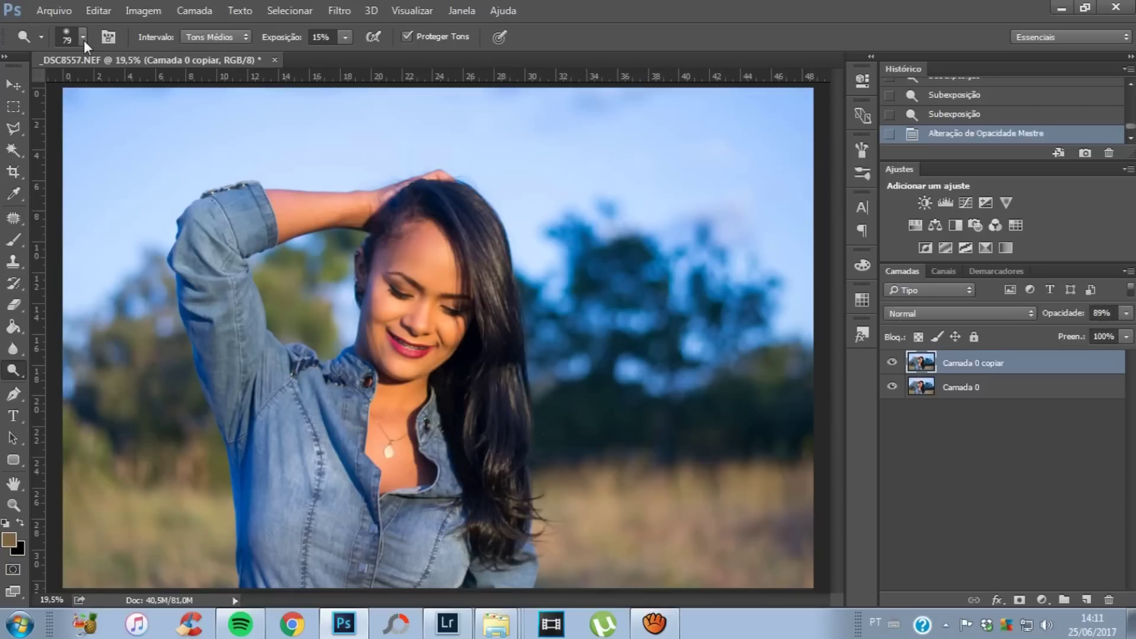
pyautogui.click(84, 39)
pyautogui.moveTo(140, 97); pyautogui.dragTo(160, 94)
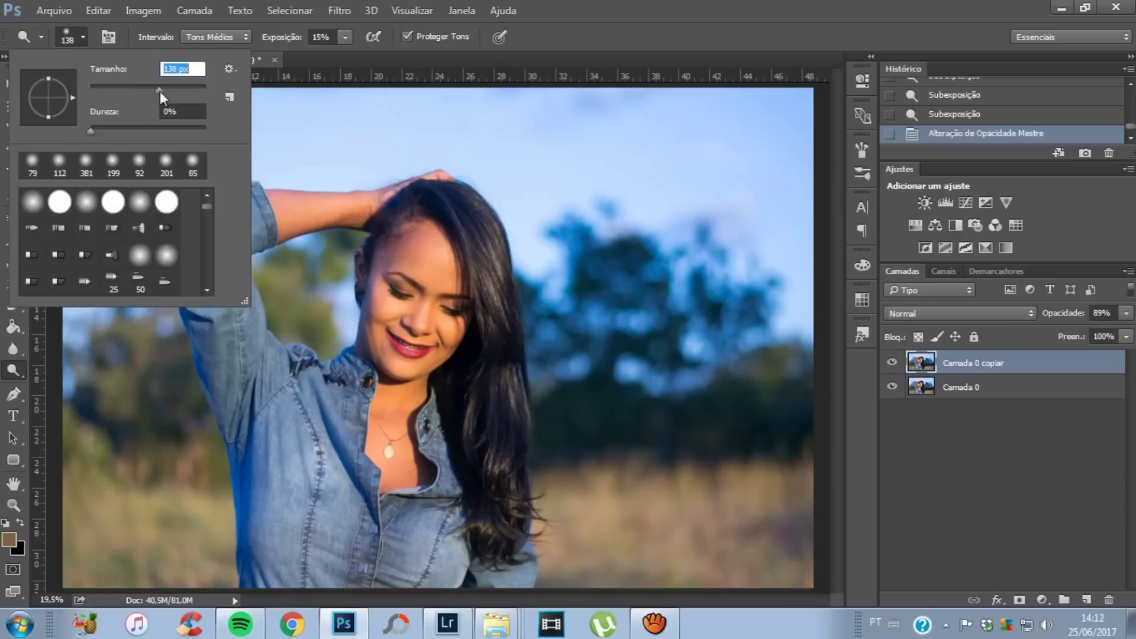
pyautogui.write('2391')
pyautogui.press('Return')
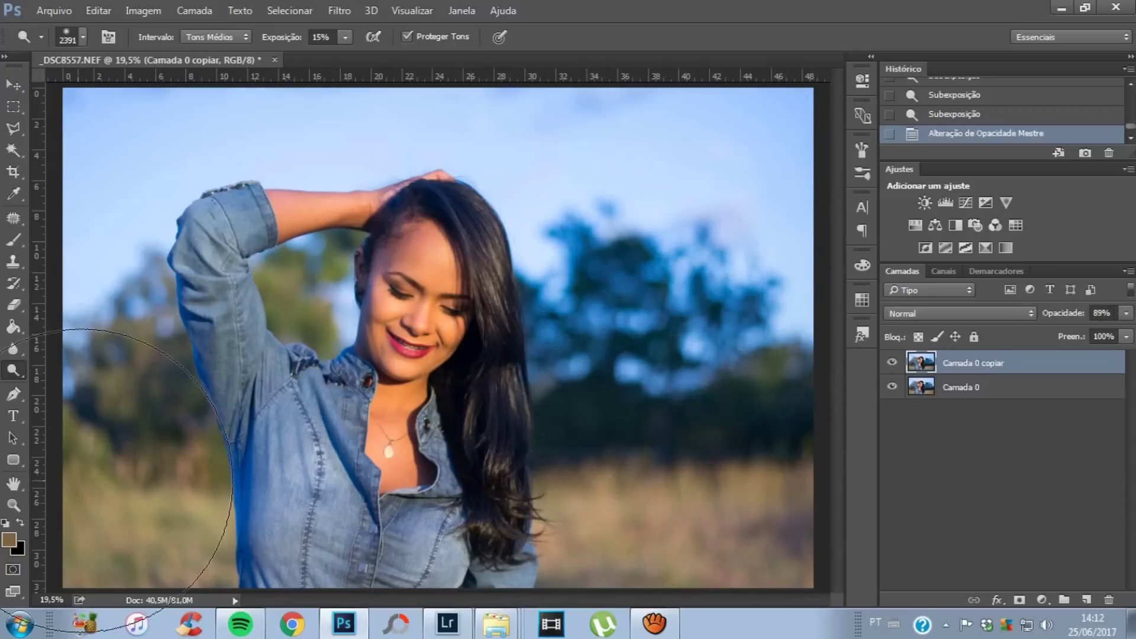
pyautogui.moveTo(62, 295); pyautogui.dragTo(50, 88)
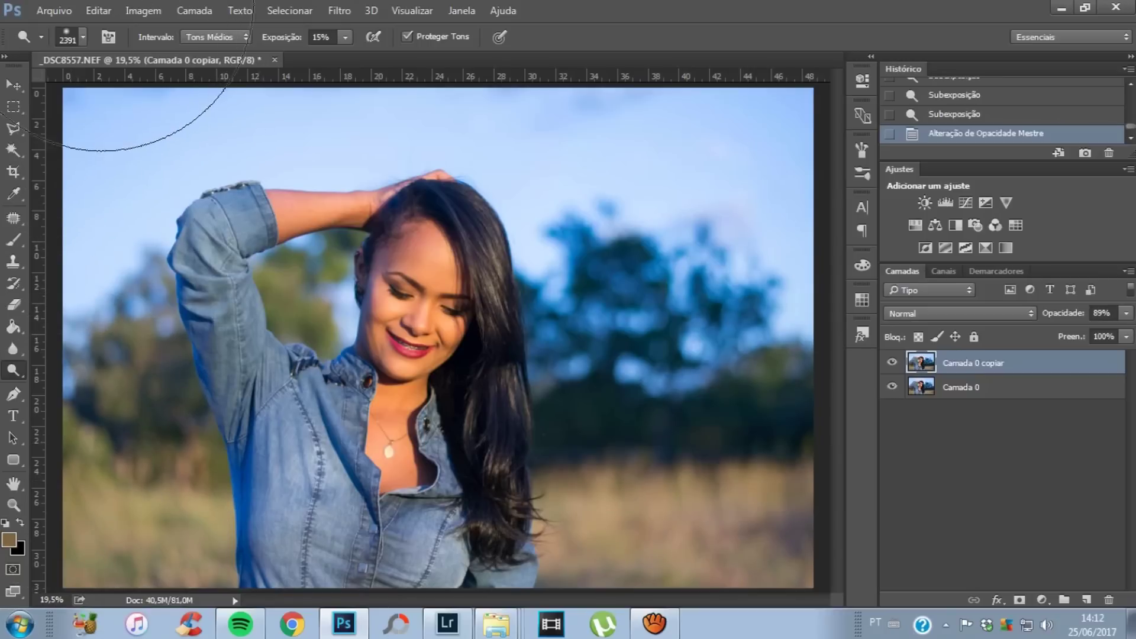
pyautogui.rightClick(621, 351)
pyautogui.press('Return')
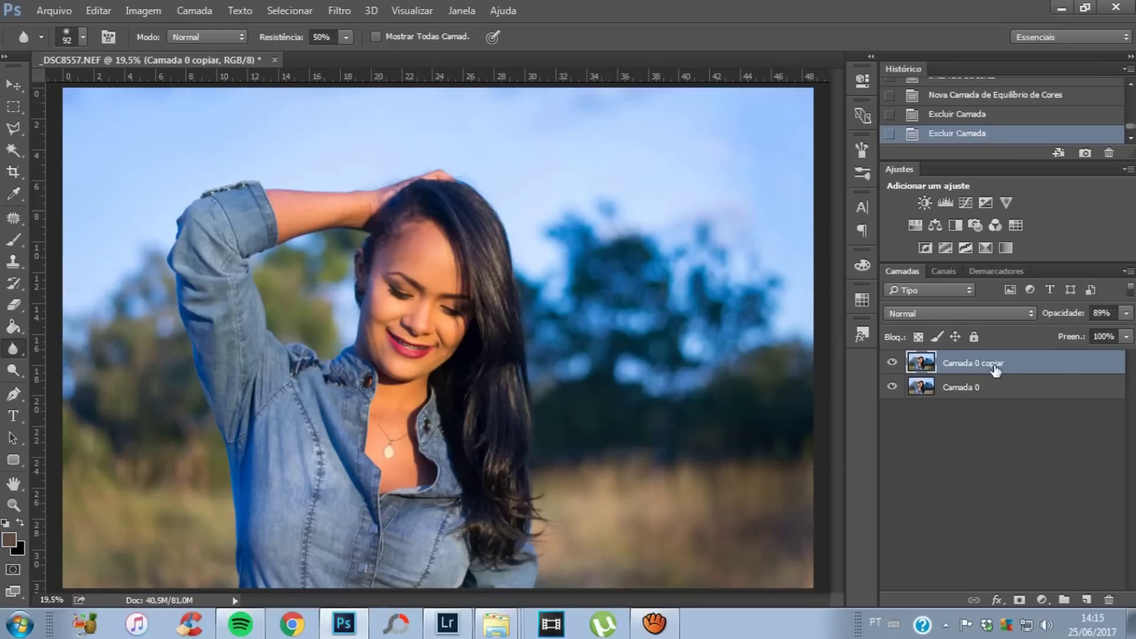
# Duplicate the layer and select the sky with Color Range at fuzziness 68
pyautogui.hotkey('ctrl', 'j')
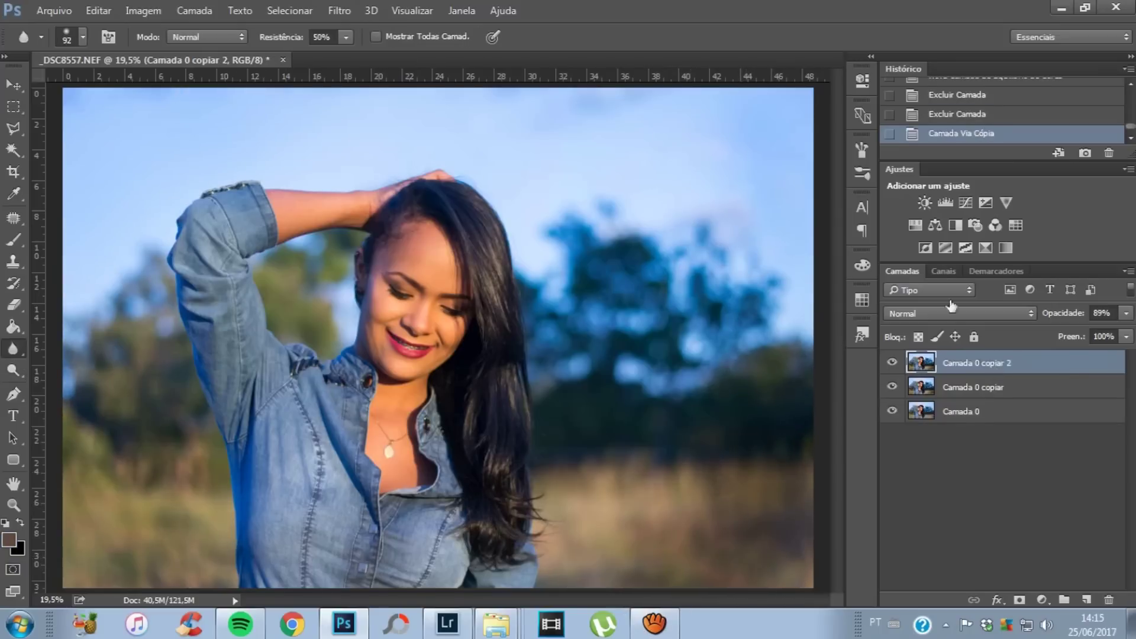
pyautogui.click(290, 10)
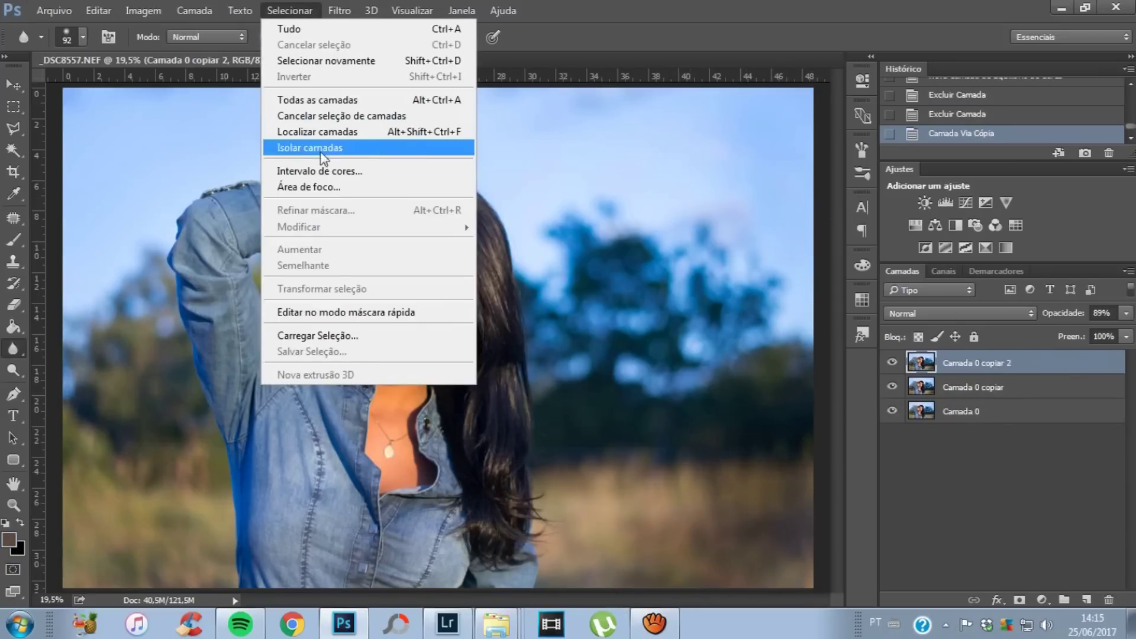
pyautogui.click(324, 171)
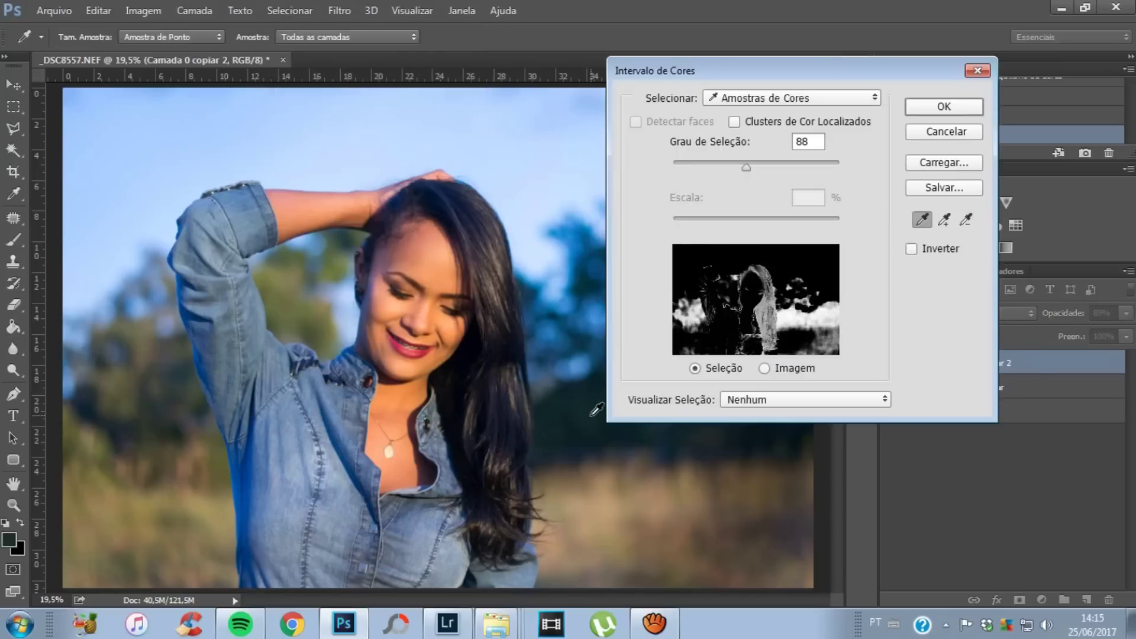
pyautogui.moveTo(746, 171); pyautogui.dragTo(728, 166)
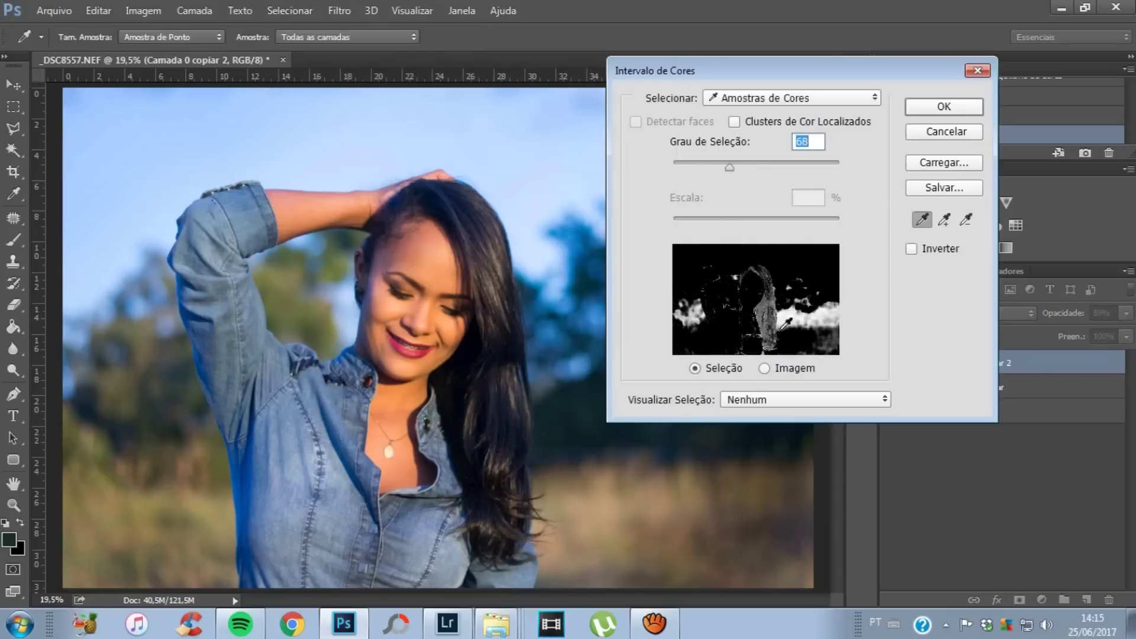
pyautogui.click(944, 110)
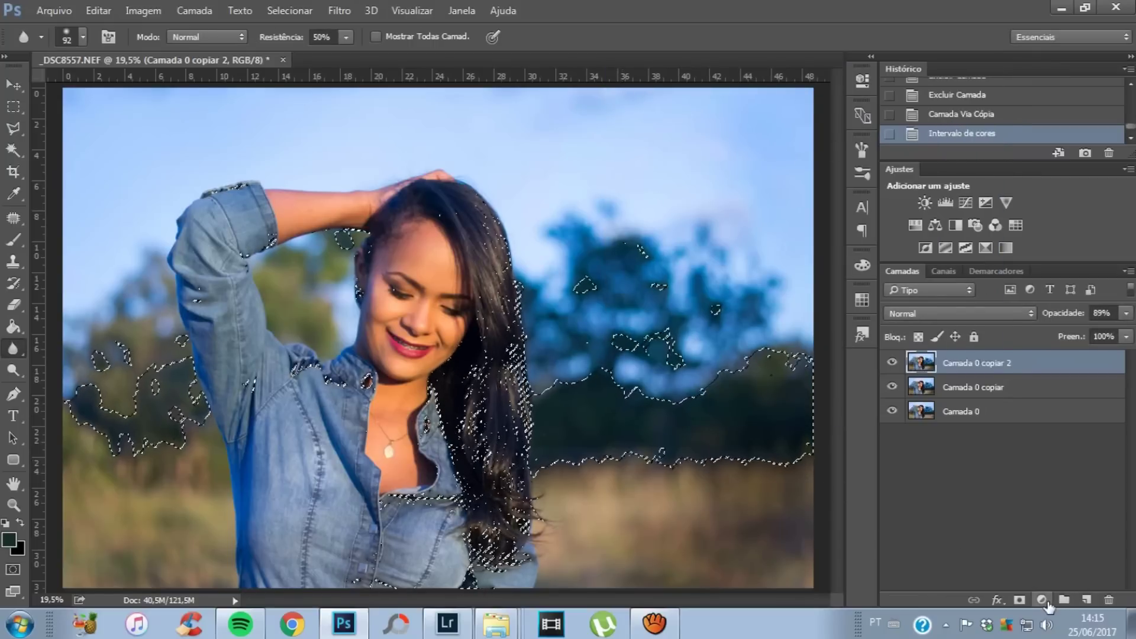
pyautogui.click(1042, 600)
# Add a Color Balance layer with Highlights +27/-44/-42 and Midtones +46/+16/+12
pyautogui.click(1037, 418)
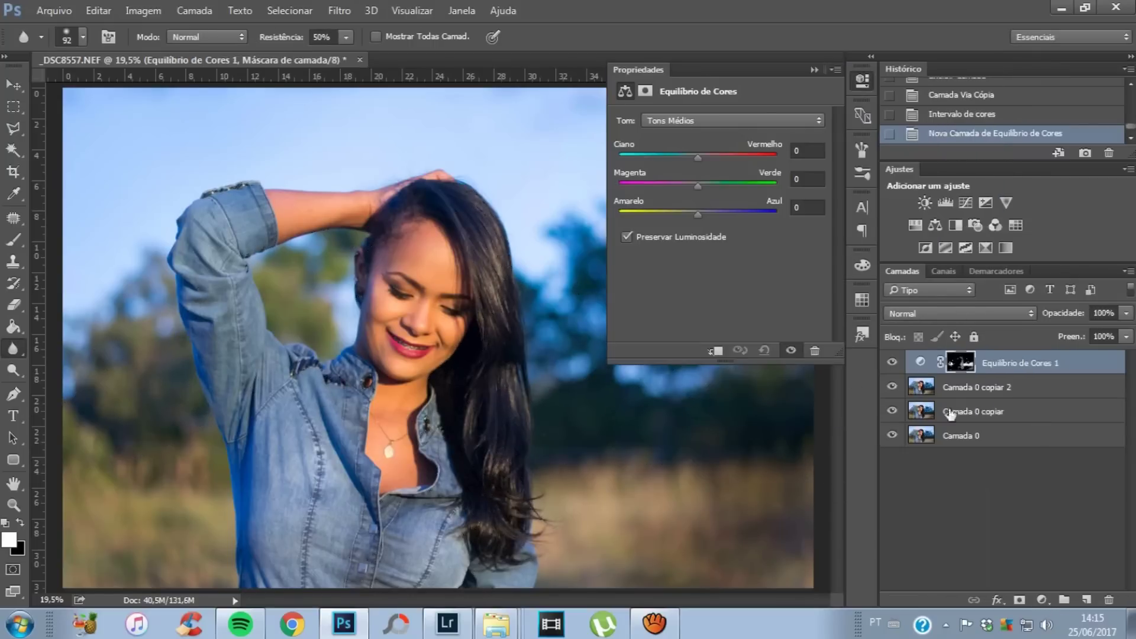
pyautogui.click(698, 120)
pyautogui.click(691, 151)
pyautogui.moveTo(698, 159)
pyautogui.mouseDown()
pyautogui.moveTo(720, 158)
pyautogui.moveTo(663, 185)
pyautogui.moveTo(733, 213)
pyautogui.mouseUp()
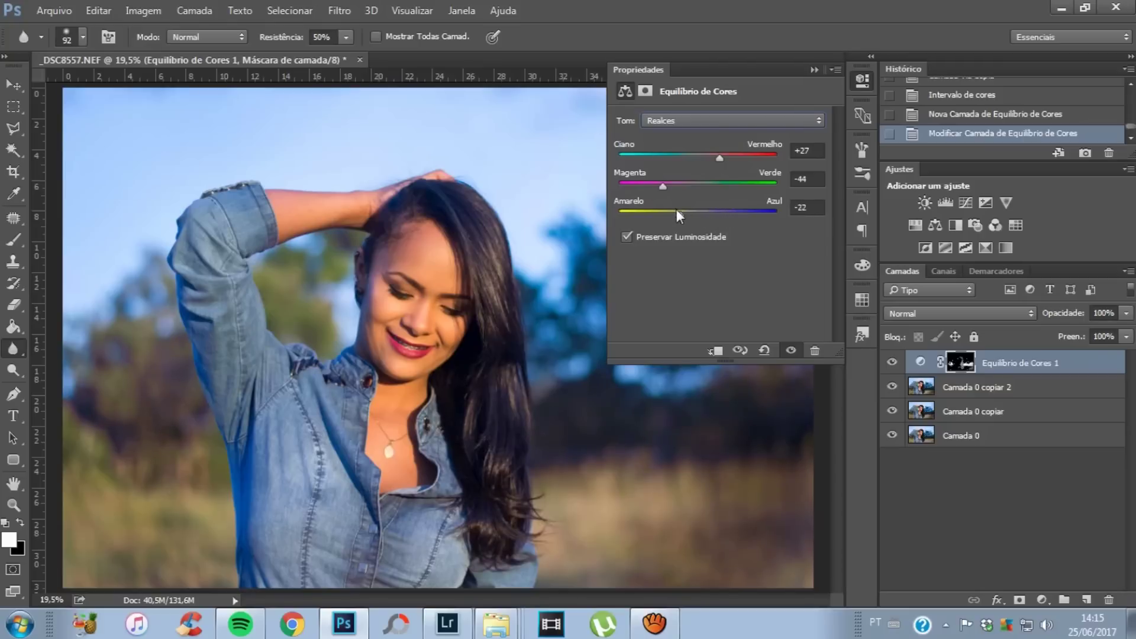
pyautogui.click(704, 120)
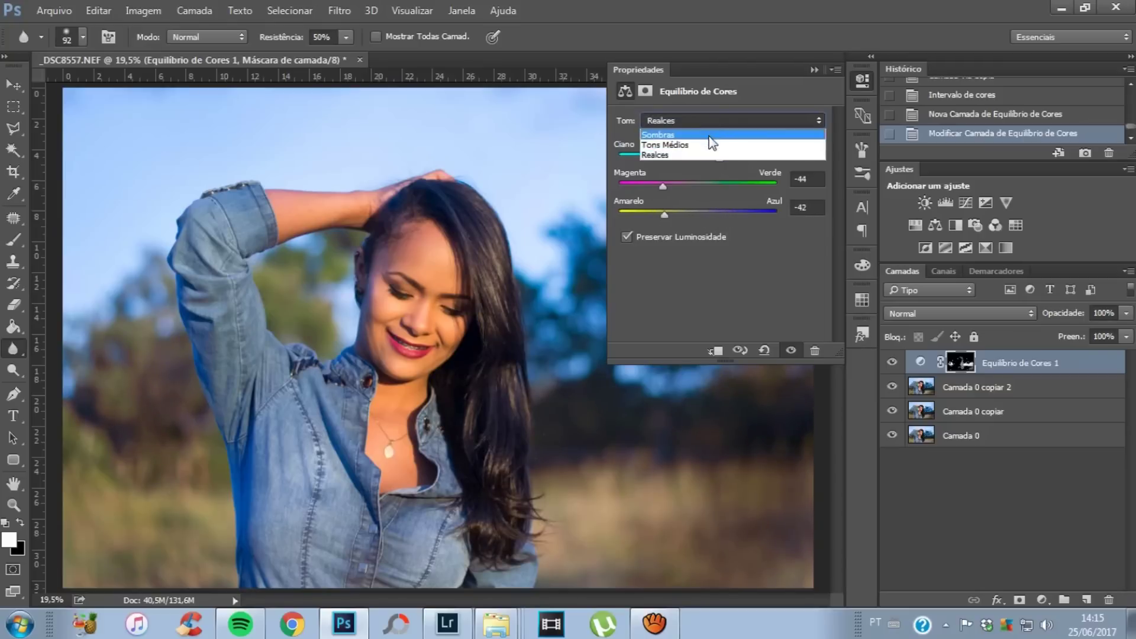
pyautogui.click(712, 144)
pyautogui.moveTo(695, 155)
pyautogui.mouseDown()
pyautogui.moveTo(739, 158)
pyautogui.moveTo(713, 190)
pyautogui.moveTo(708, 218)
pyautogui.mouseUp()
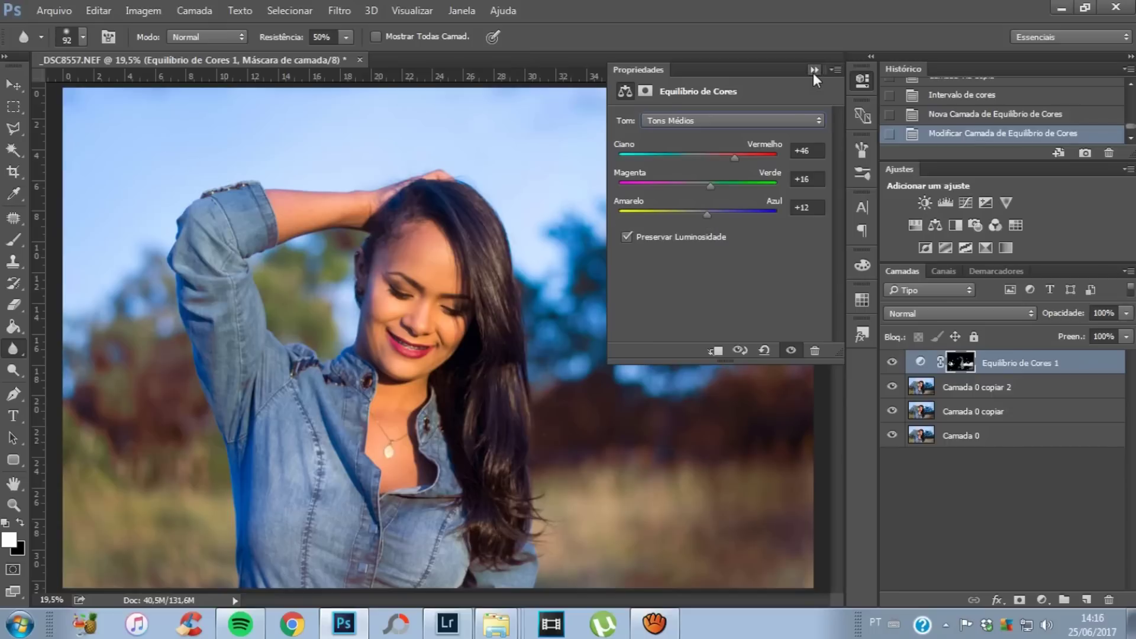
pyautogui.click(814, 70)
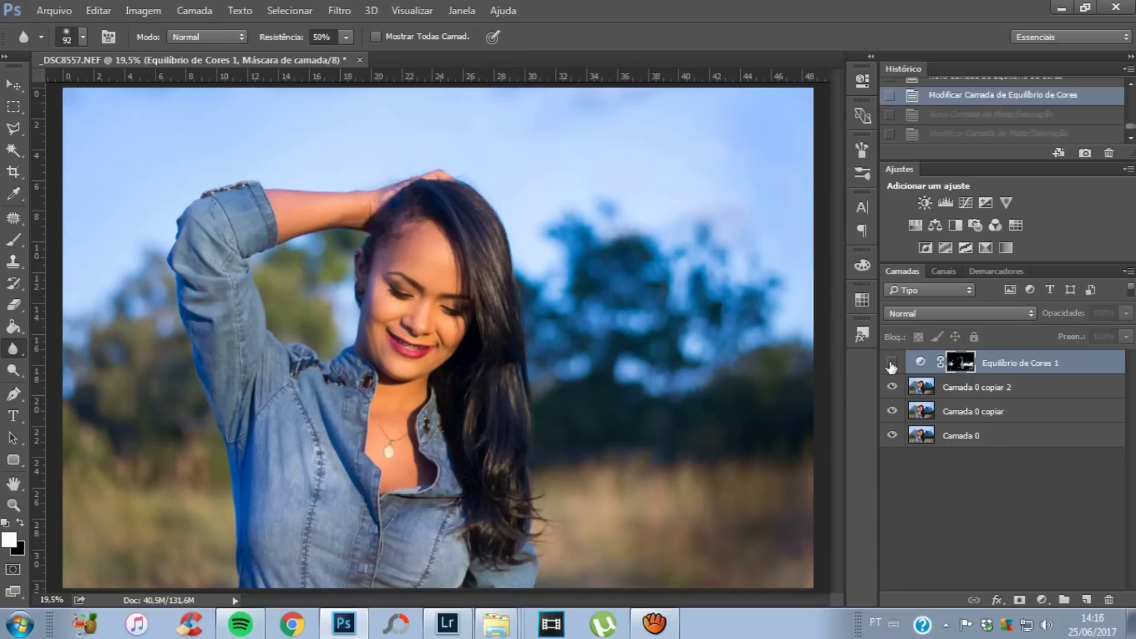
# Merge the Color Balance adjustment into Camada 0 copiar 2, forming Equilíbrio de Cores 1
pyautogui.keyDown('shift'); pyautogui.click(982, 391); pyautogui.keyUp('shift')
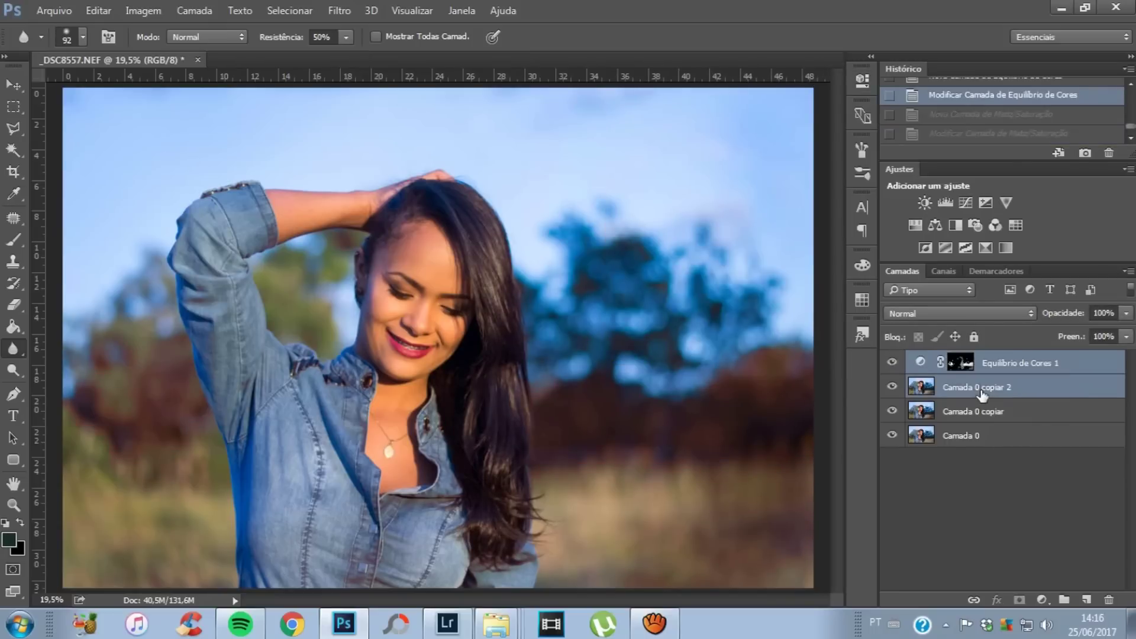
pyautogui.rightClick(982, 394)
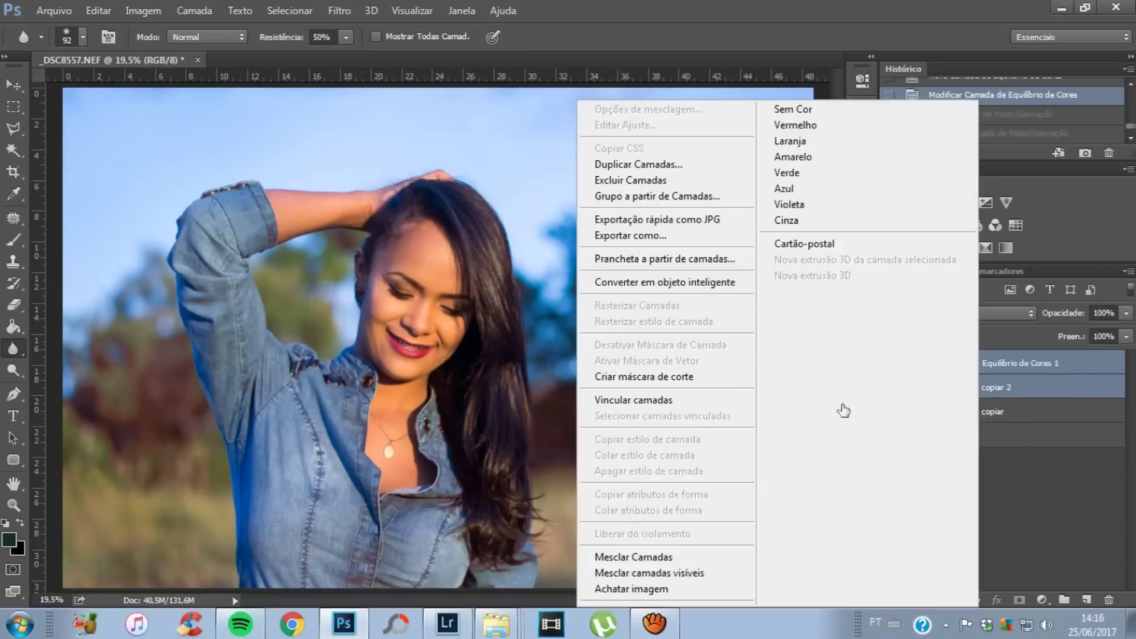
pyautogui.click(681, 558)
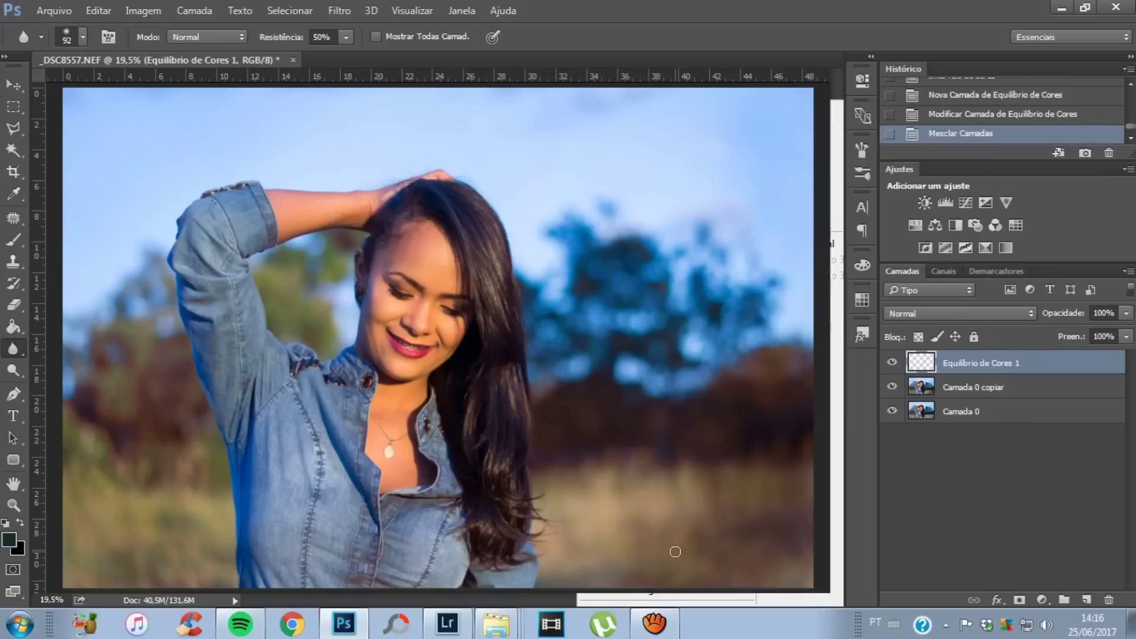
# Erase the merged cool tint around the model's face with the Eraser
pyautogui.click(893, 363)
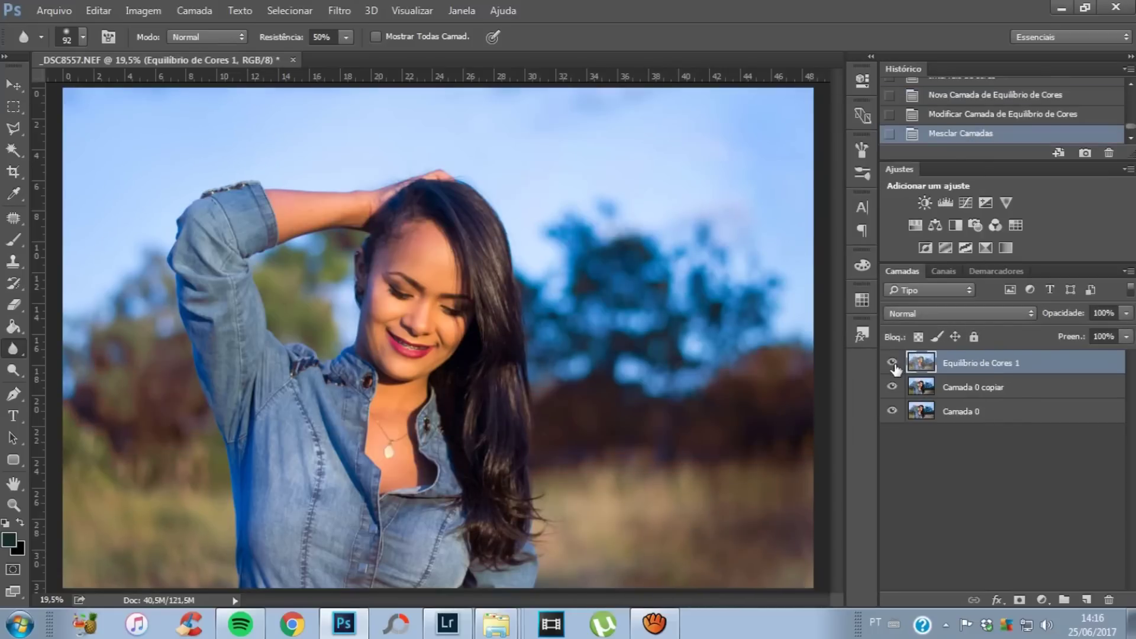
pyautogui.click(13, 305)
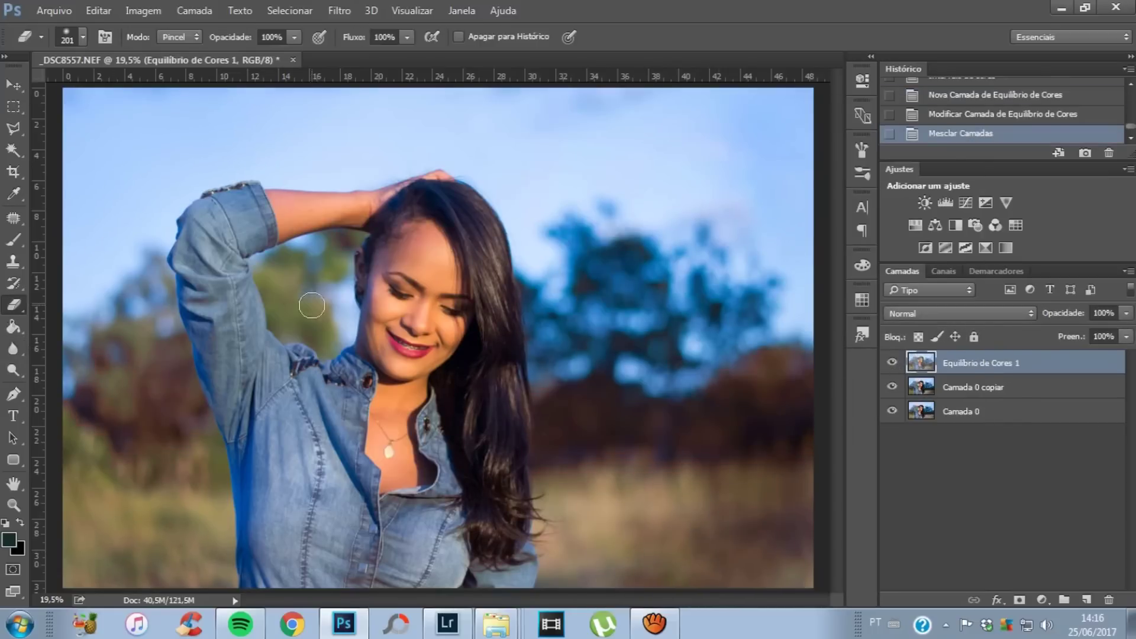
pyautogui.moveTo(414, 264); pyautogui.dragTo(422, 248)
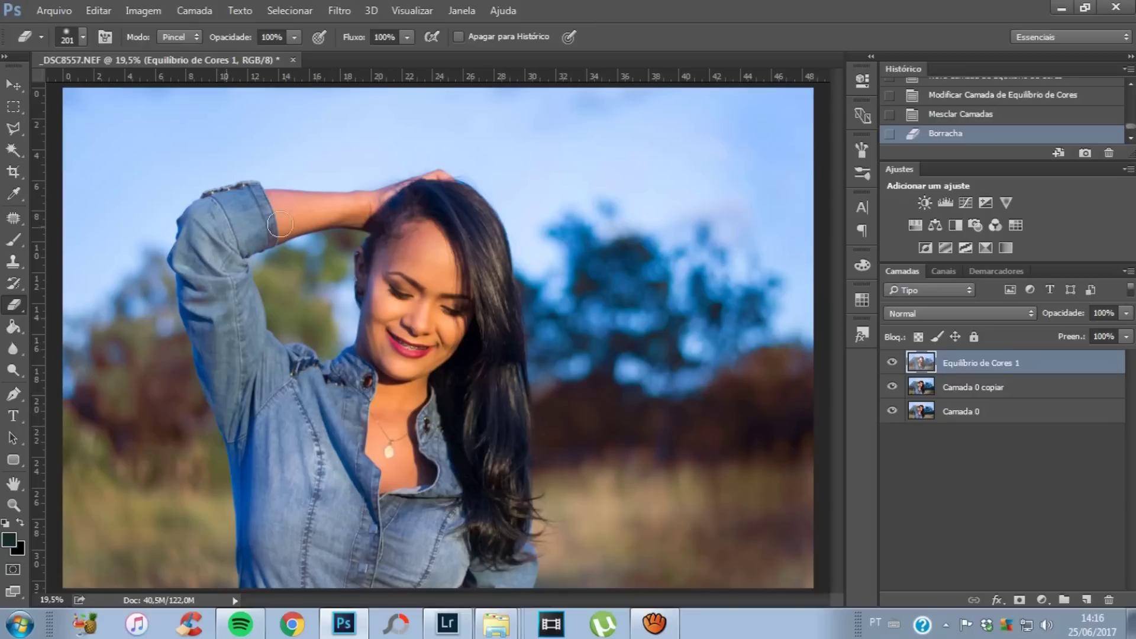
# Erase one more spot, then apply a gentle Curves shadow darkening to Equilíbrio de Cores 1
pyautogui.click(418, 190)
pyautogui.hotkey('ctrl', 'm')
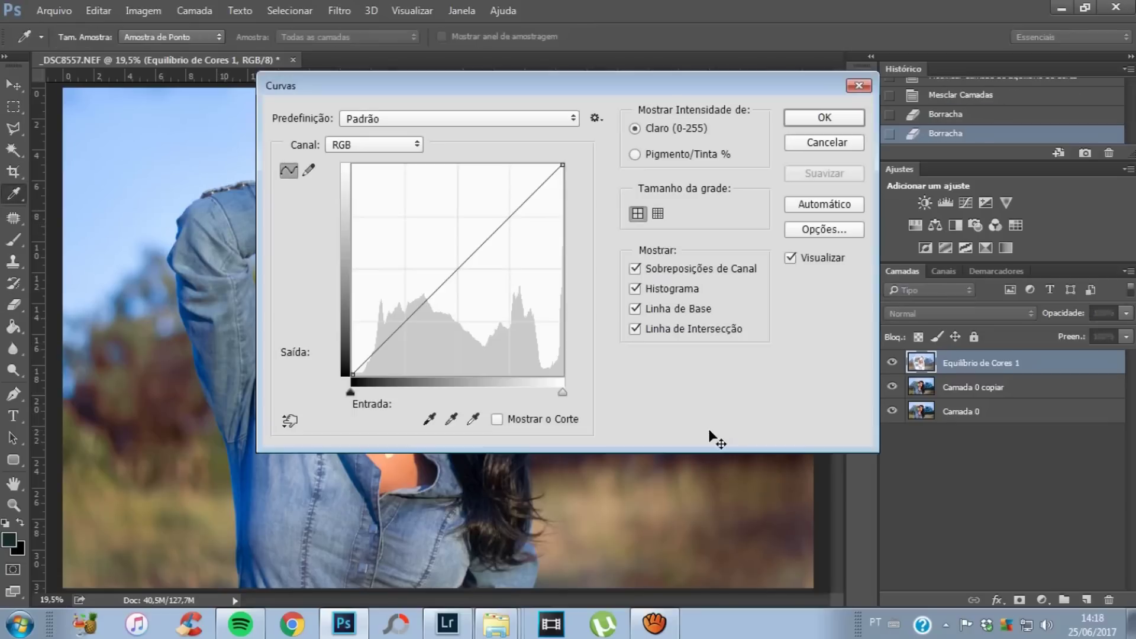
pyautogui.moveTo(525, 87); pyautogui.dragTo(939, 107)
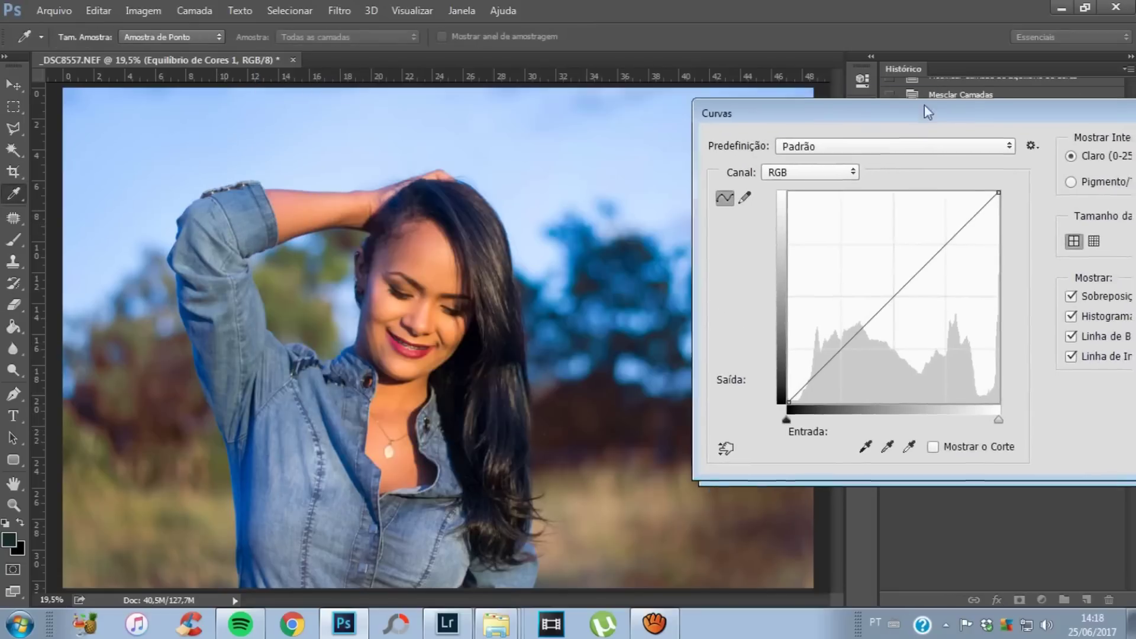
pyautogui.moveTo(808, 358); pyautogui.dragTo(813, 362)
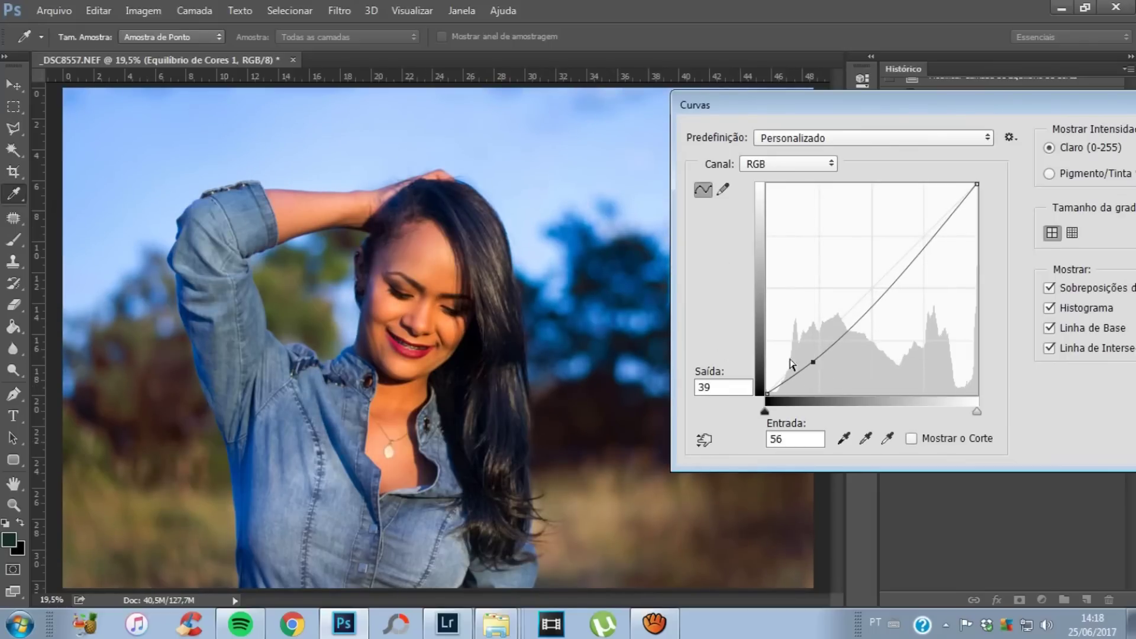
pyautogui.moveTo(815, 365); pyautogui.dragTo(812, 359)
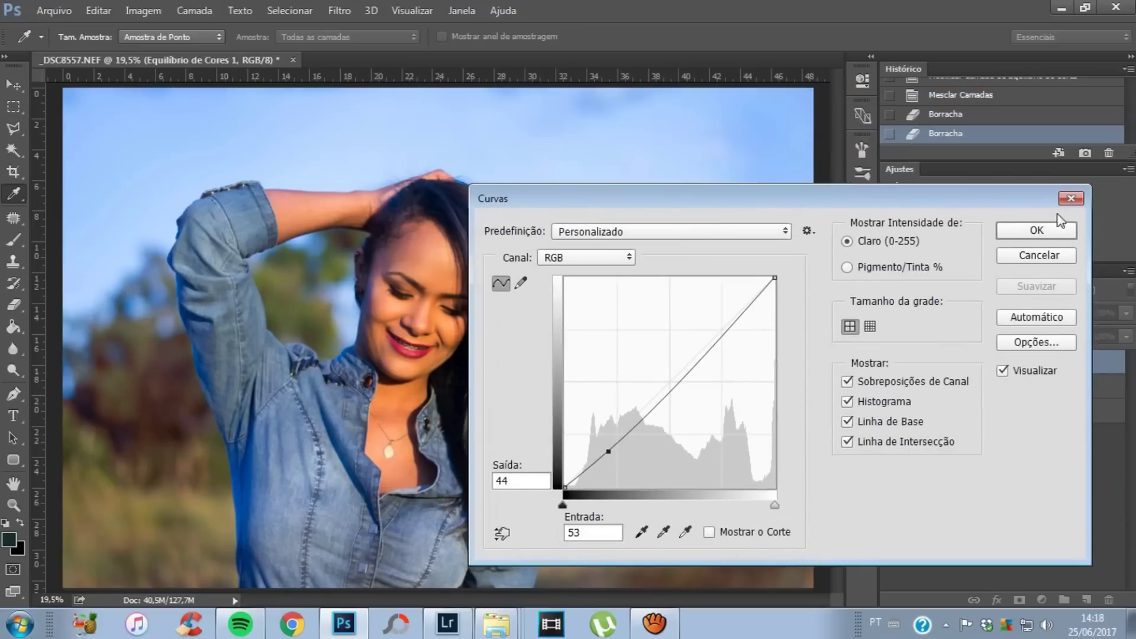
pyautogui.click(1042, 230)
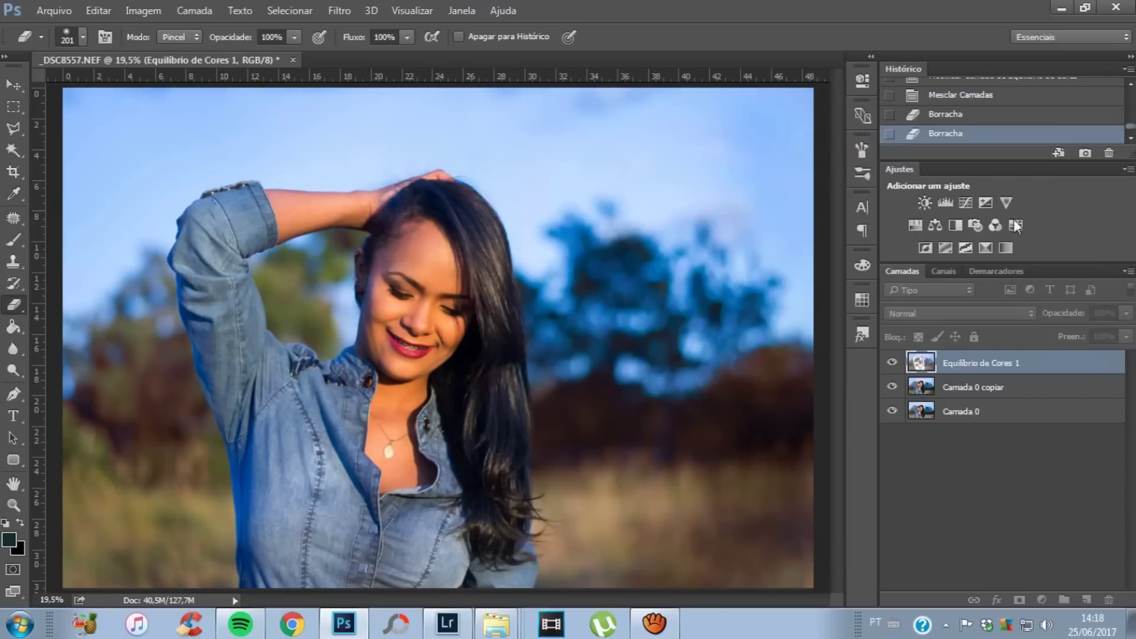
# Compare Equilíbrio de Cores 1 on and off, leaving it visible
pyautogui.click(892, 363)
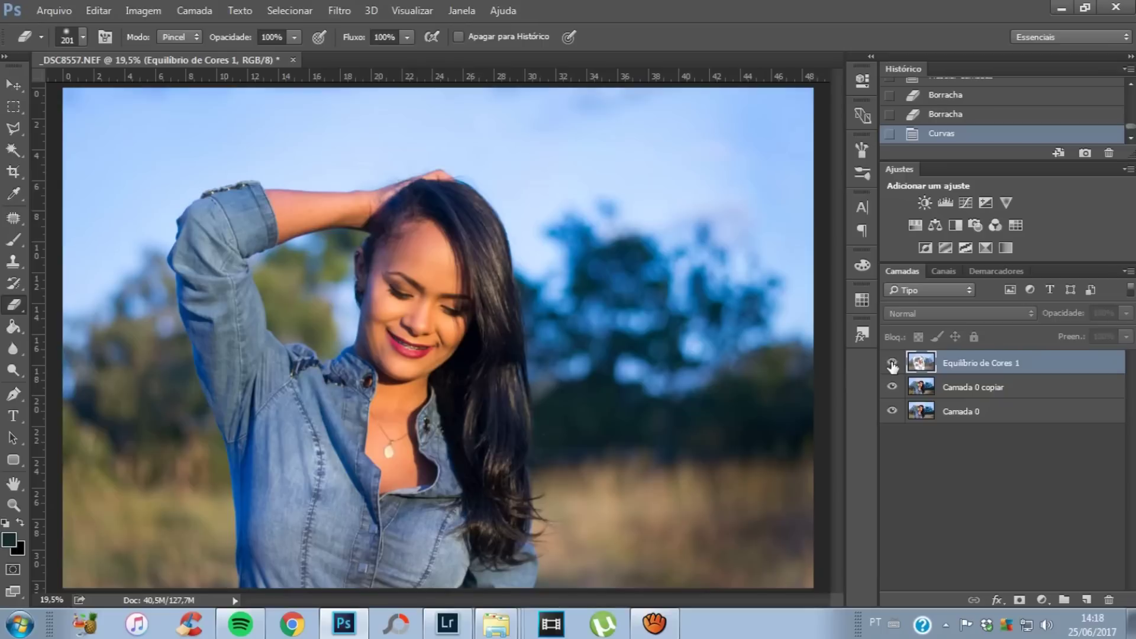
pyautogui.click(892, 363)
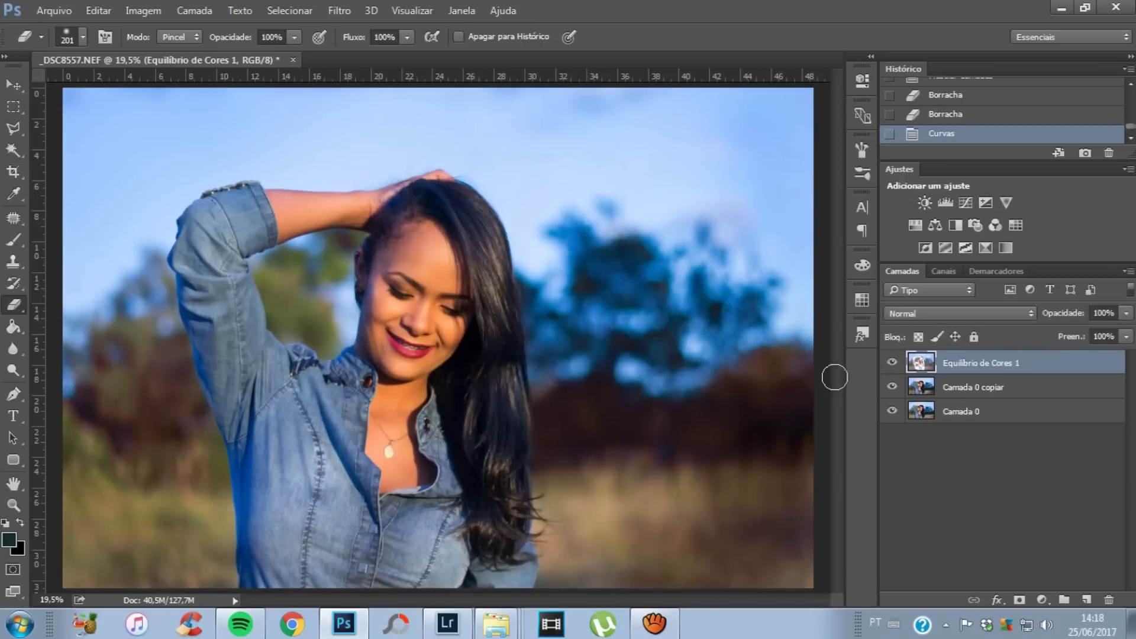
pyautogui.click(892, 364)
pyautogui.click(1042, 599)
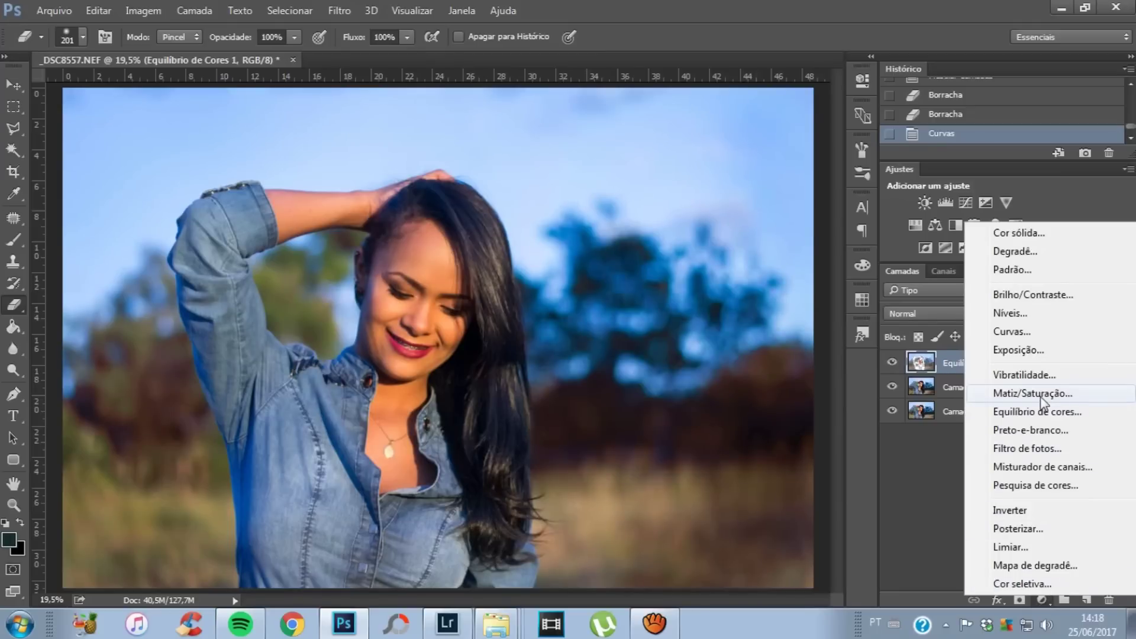
# Add a Hue/Saturation adjustment layer with Hue set to -18
pyautogui.click(1041, 397)
pyautogui.moveTo(722, 184); pyautogui.dragTo(657, 185)
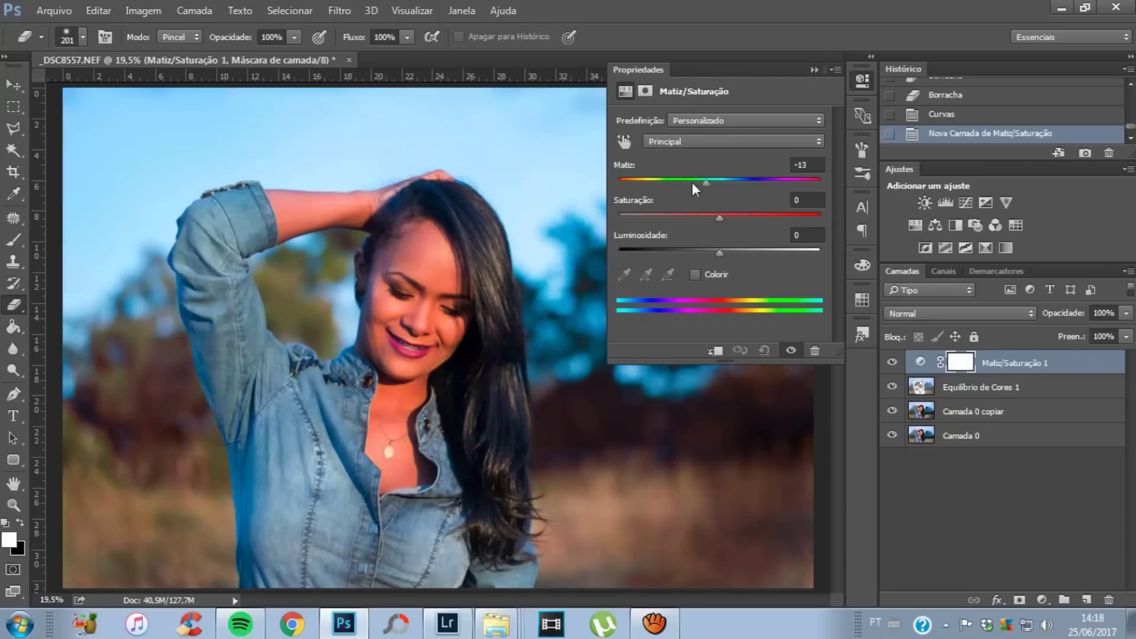
pyautogui.moveTo(657, 185); pyautogui.dragTo(701, 185)
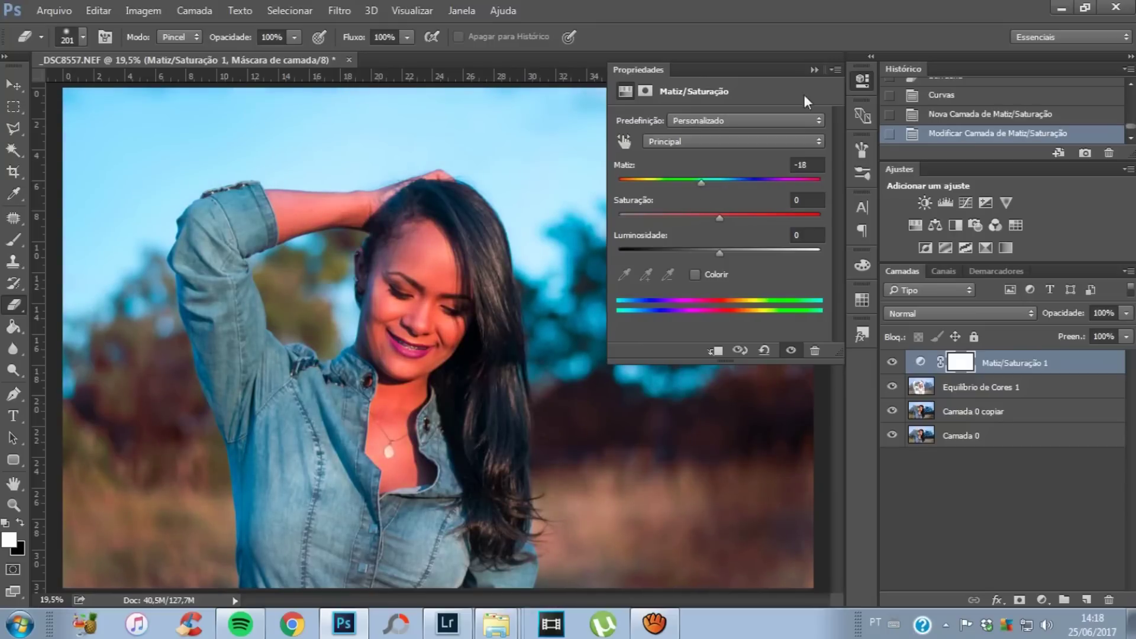
pyautogui.click(815, 69)
# Merge Matiz/Saturação 1 with the Equilíbrio de Cores 1 layer
pyautogui.keyDown('ctrl'); pyautogui.click(1005, 389); pyautogui.keyUp('ctrl')
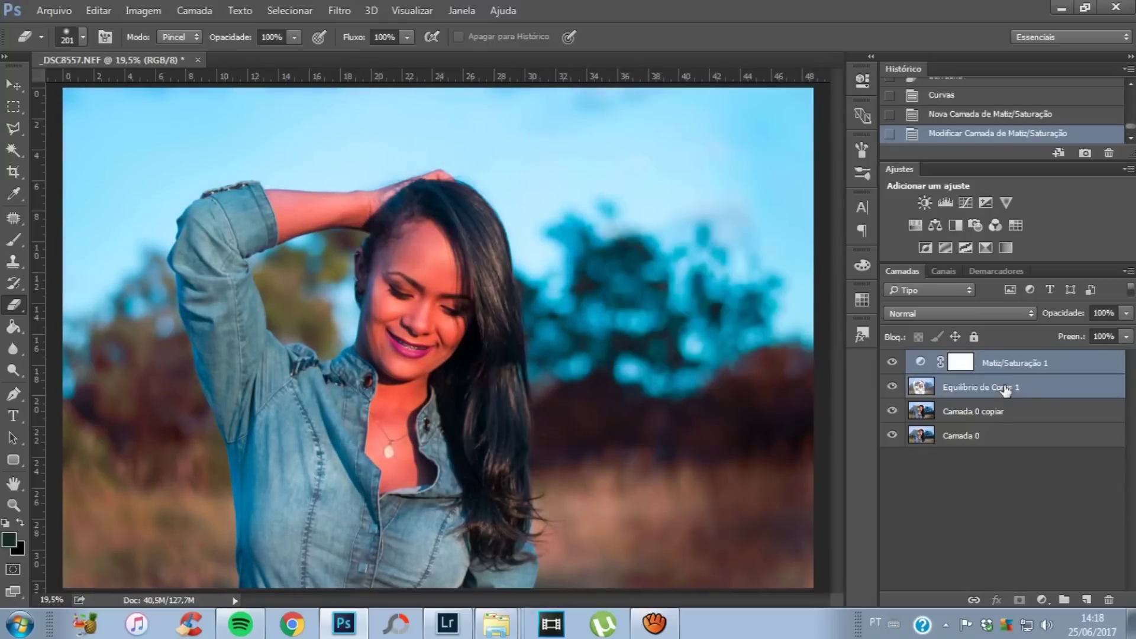
pyautogui.rightClick(1006, 388)
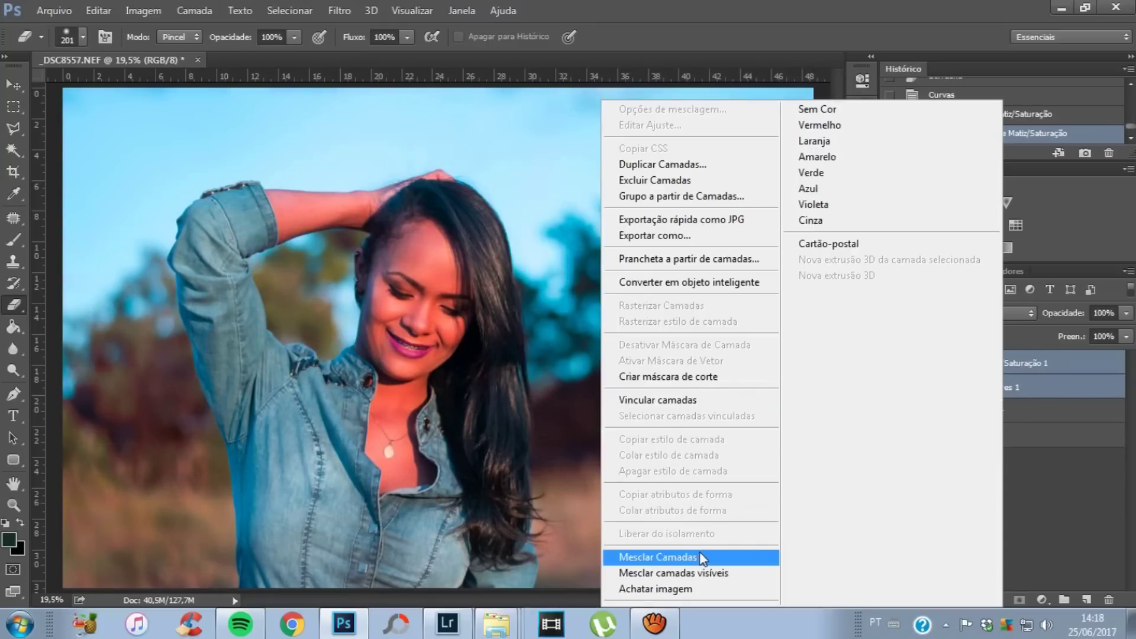
pyautogui.click(704, 557)
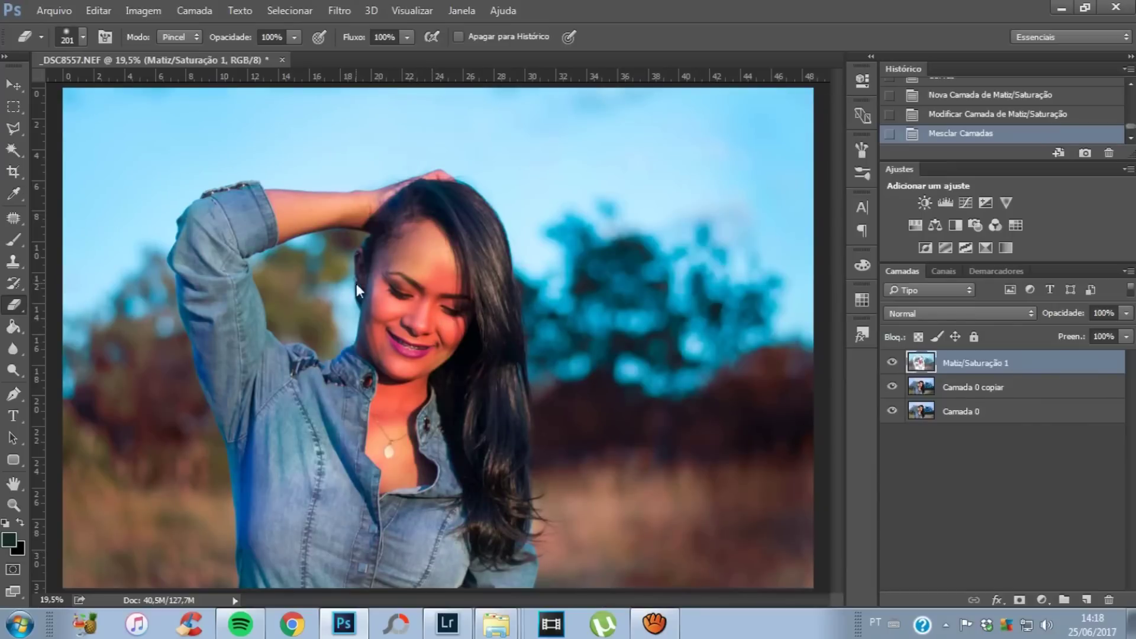
# Erase the reddish tint from her cheek, chin, neck, collar, raised arm and lower hair
pyautogui.moveTo(426, 324); pyautogui.dragTo(397, 465)
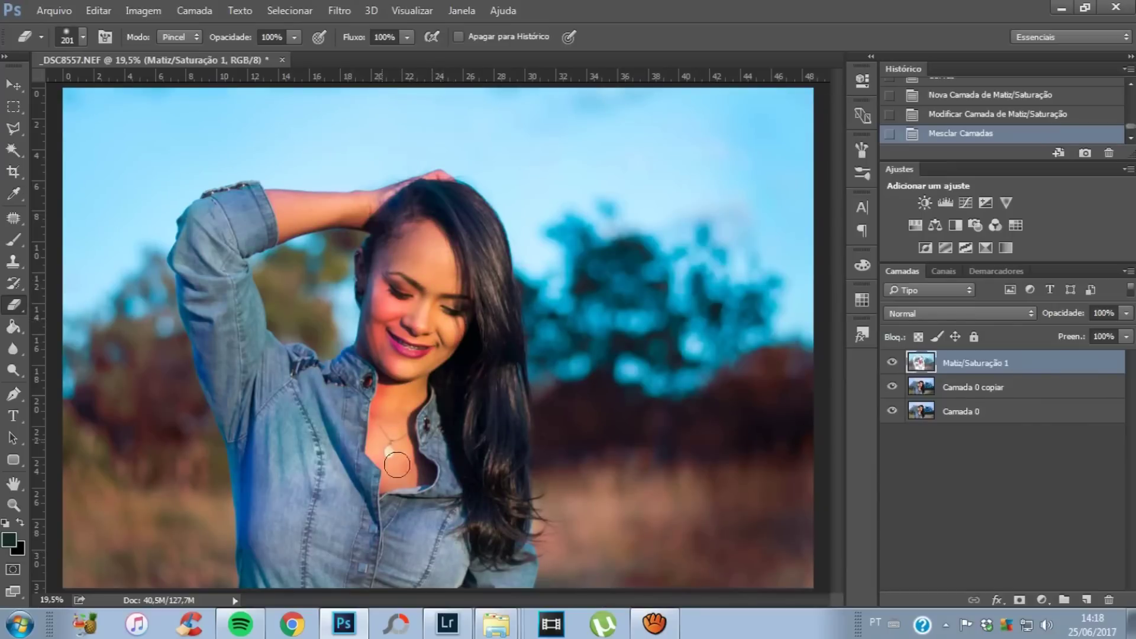
pyautogui.moveTo(396, 464)
pyautogui.mouseDown()
pyautogui.moveTo(365, 382)
pyautogui.moveTo(436, 357)
pyautogui.mouseUp()
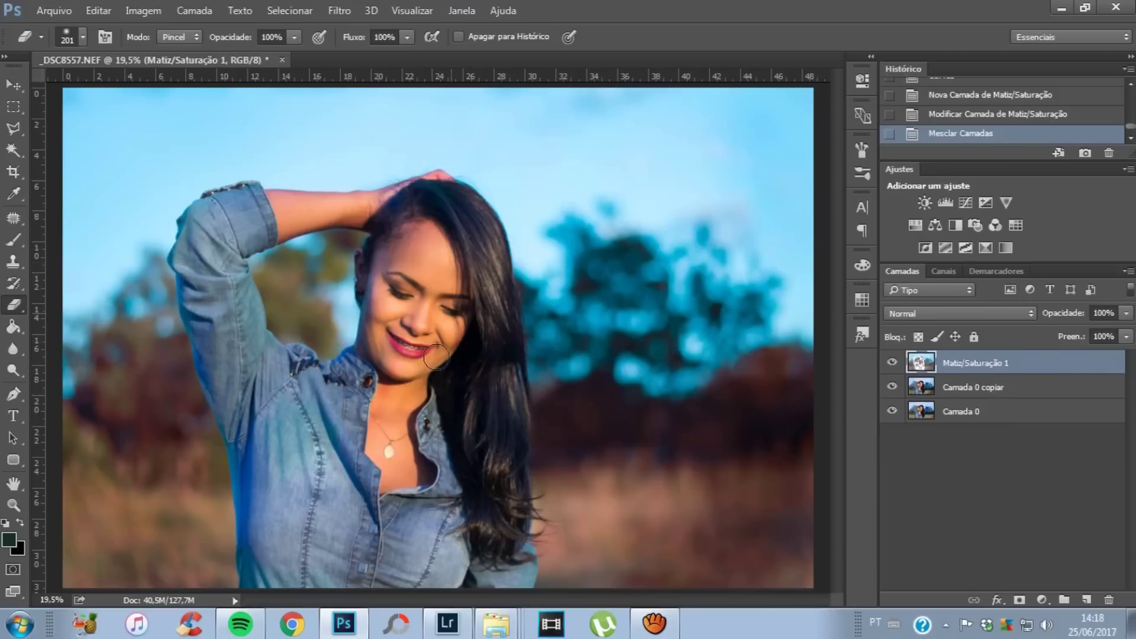
pyautogui.moveTo(436, 357); pyautogui.dragTo(448, 336)
pyautogui.click(235, 252)
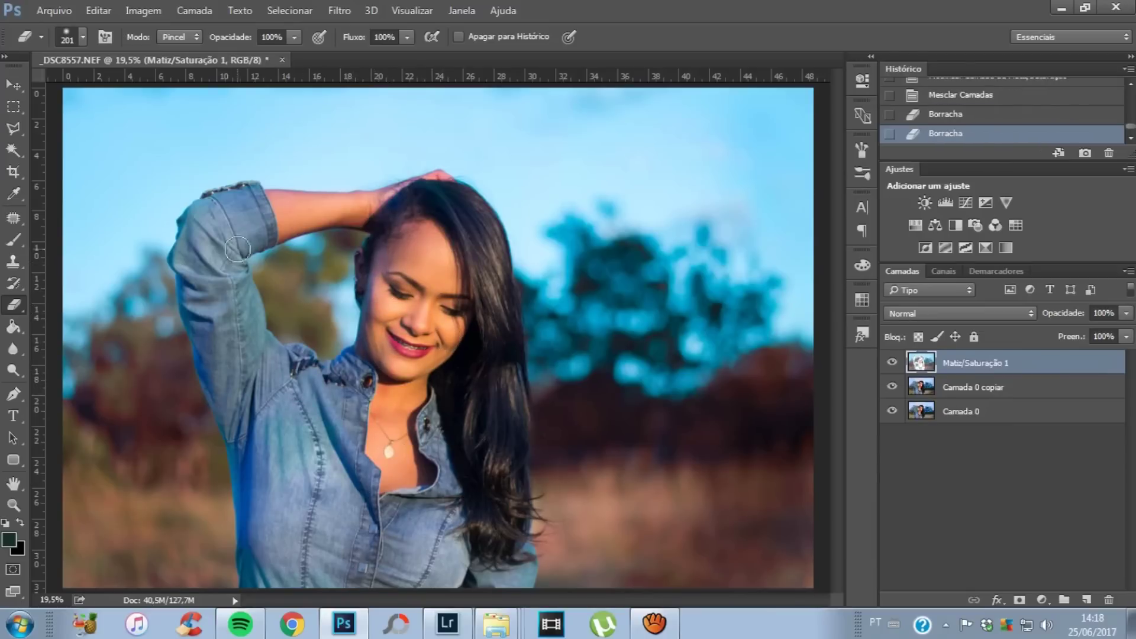
pyautogui.click(282, 205)
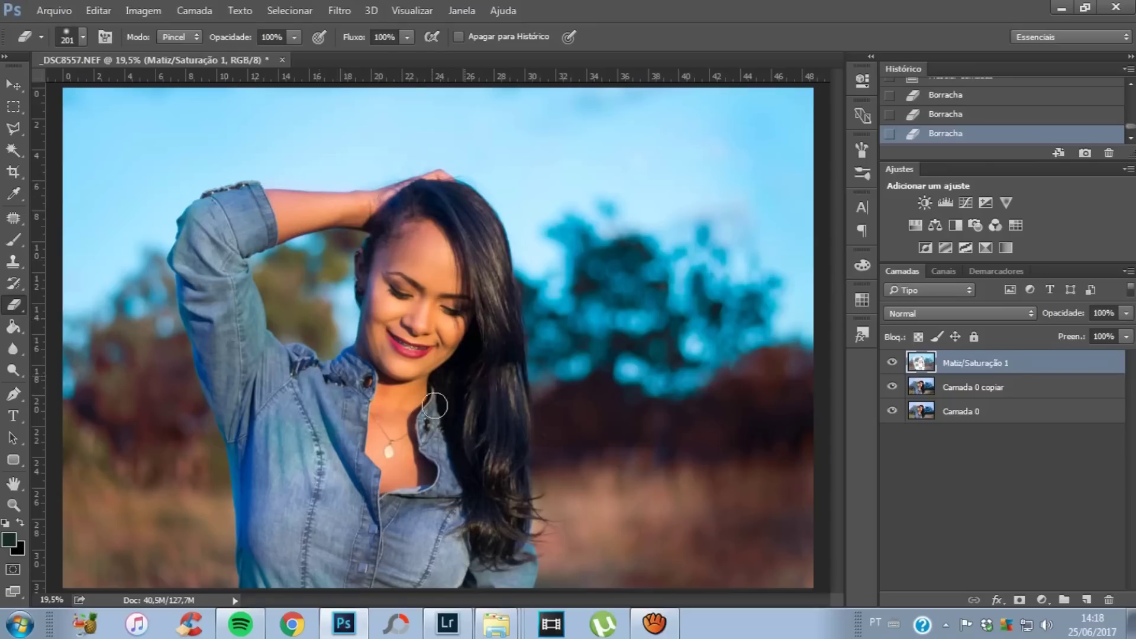
pyautogui.click(405, 554)
# Compare the toned layer on and off, then set its opacity to about 95%
pyautogui.click(889, 370)
pyautogui.click(891, 370)
pyautogui.click(892, 368)
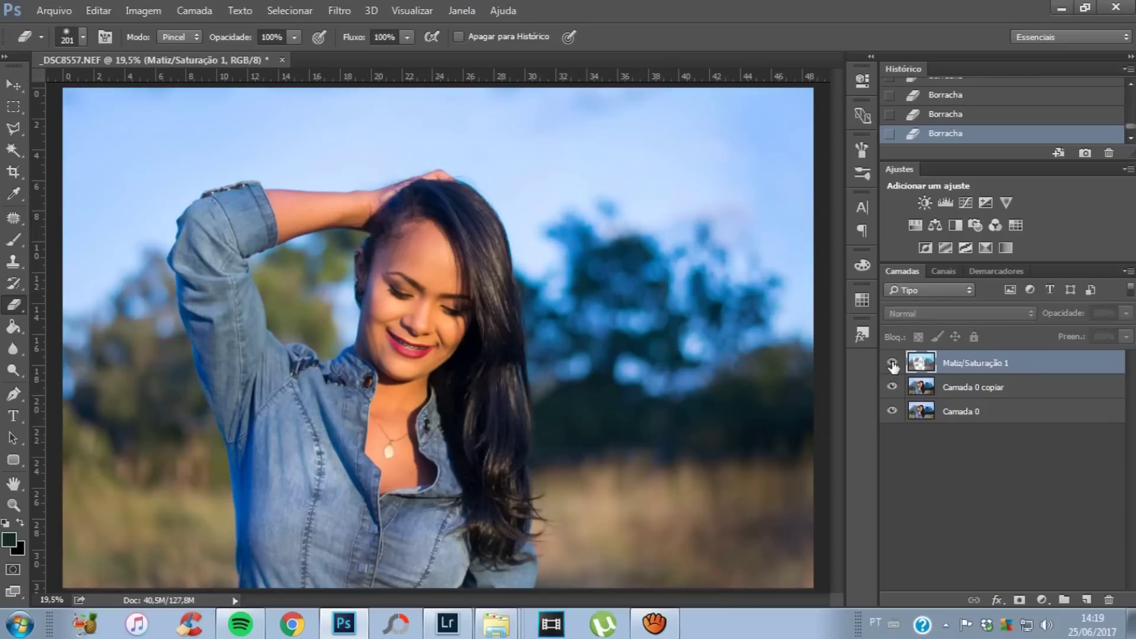
pyautogui.click(892, 367)
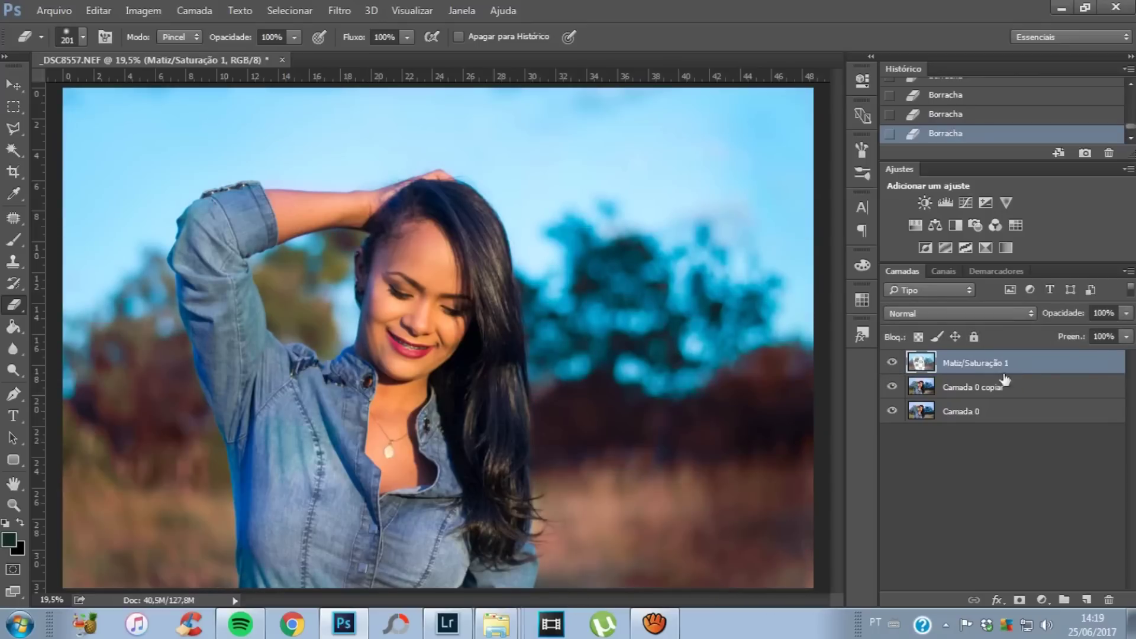
pyautogui.click(1127, 314)
pyautogui.moveTo(1126, 333); pyautogui.dragTo(1111, 332)
pyautogui.moveTo(1023, 335)
pyautogui.mouseDown()
pyautogui.moveTo(1124, 341)
pyautogui.moveTo(1099, 332)
pyautogui.moveTo(1113, 327)
pyautogui.mouseUp()
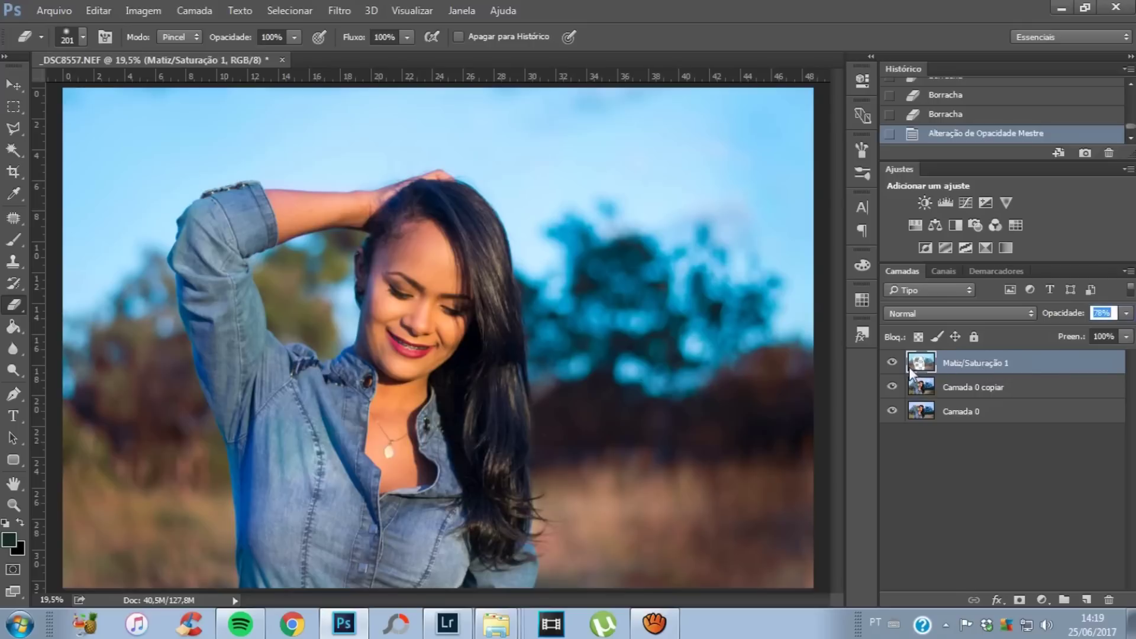
# Delete the duplicate Camada 0 copiar layer, leaving Matiz/Saturação 1 above Camada 0
pyautogui.click(1031, 460)
pyautogui.click(893, 362)
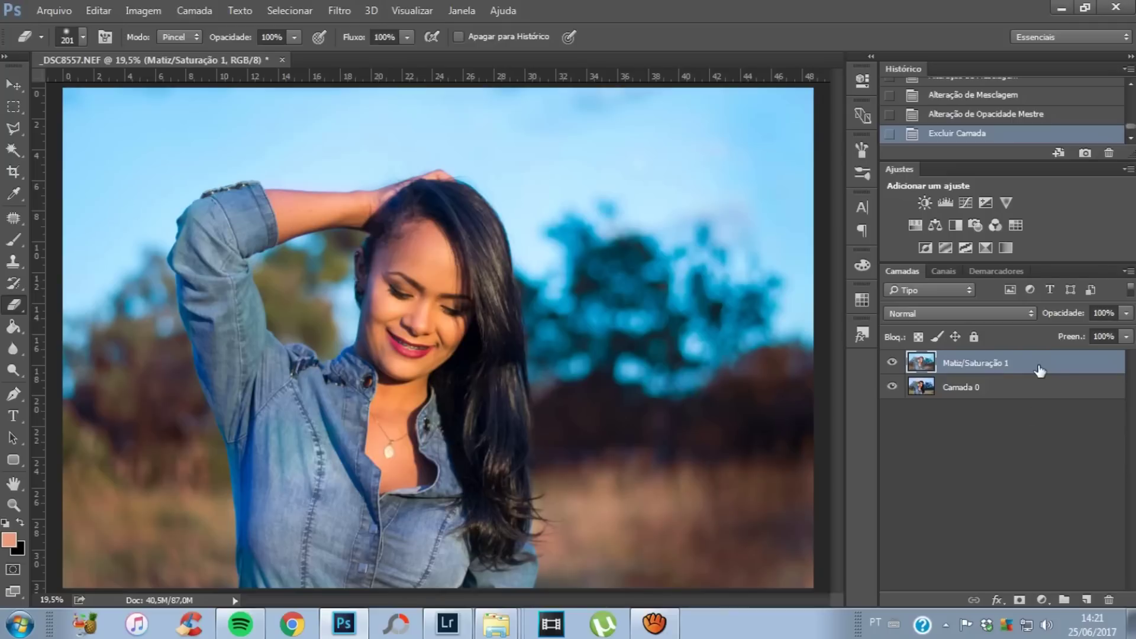
pyautogui.click(1043, 602)
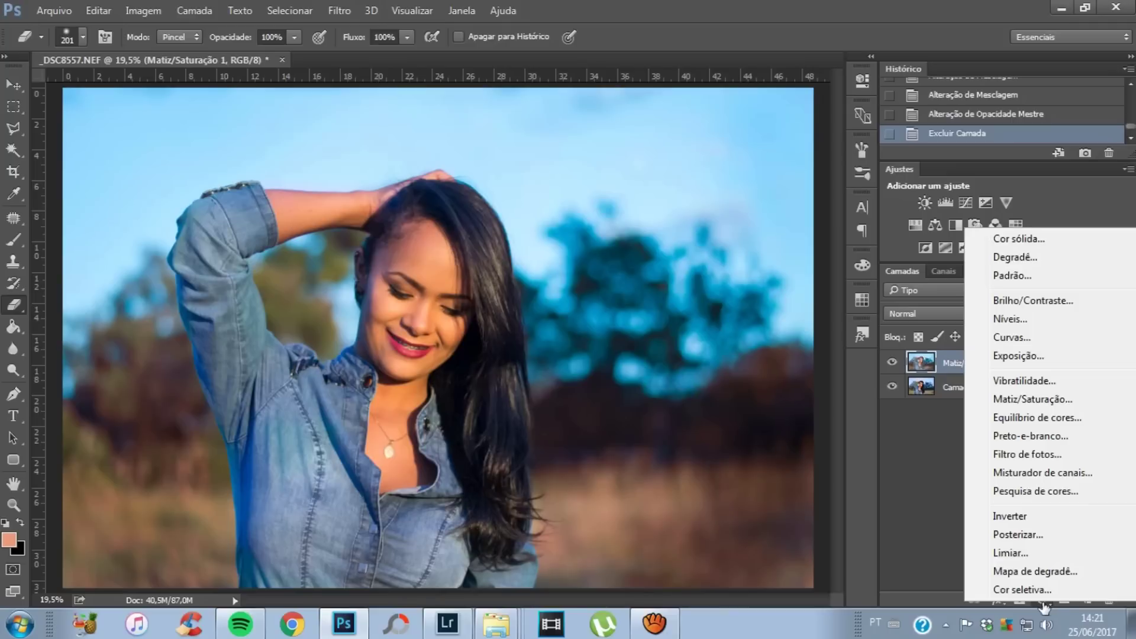
# Add a Black & White adjustment blended as Sobrepor at about 40% opacity
pyautogui.click(1038, 438)
pyautogui.click(814, 70)
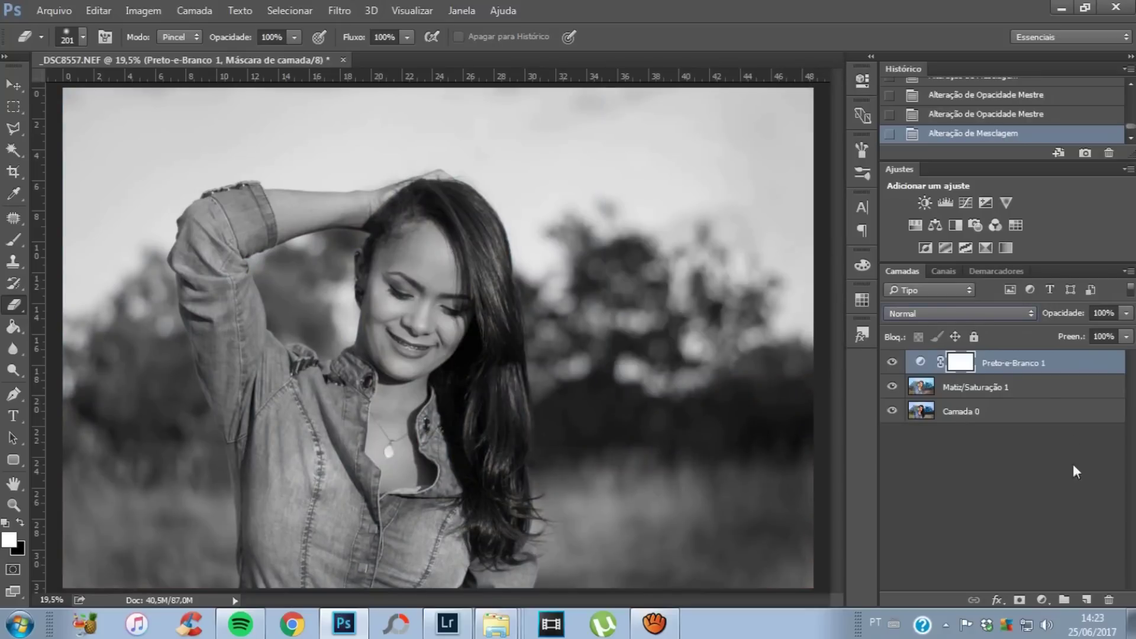
pyautogui.click(1006, 313)
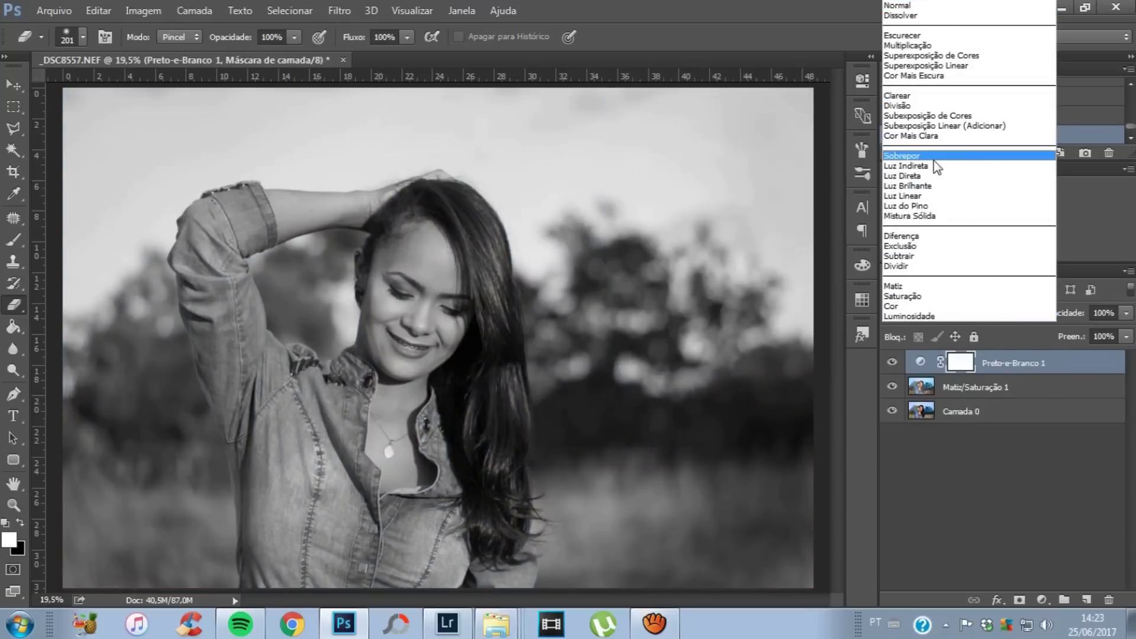
pyautogui.click(1006, 157)
pyautogui.click(1077, 332)
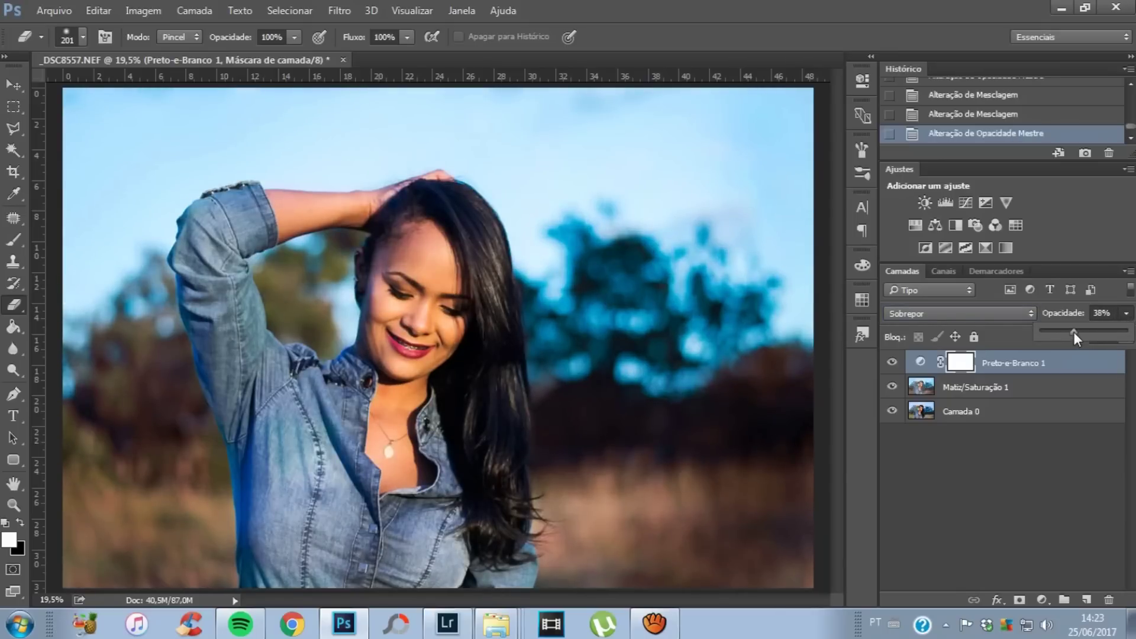
pyautogui.hotkey('ctrl', 'e')
pyautogui.hotkey('ctrl', 'z')
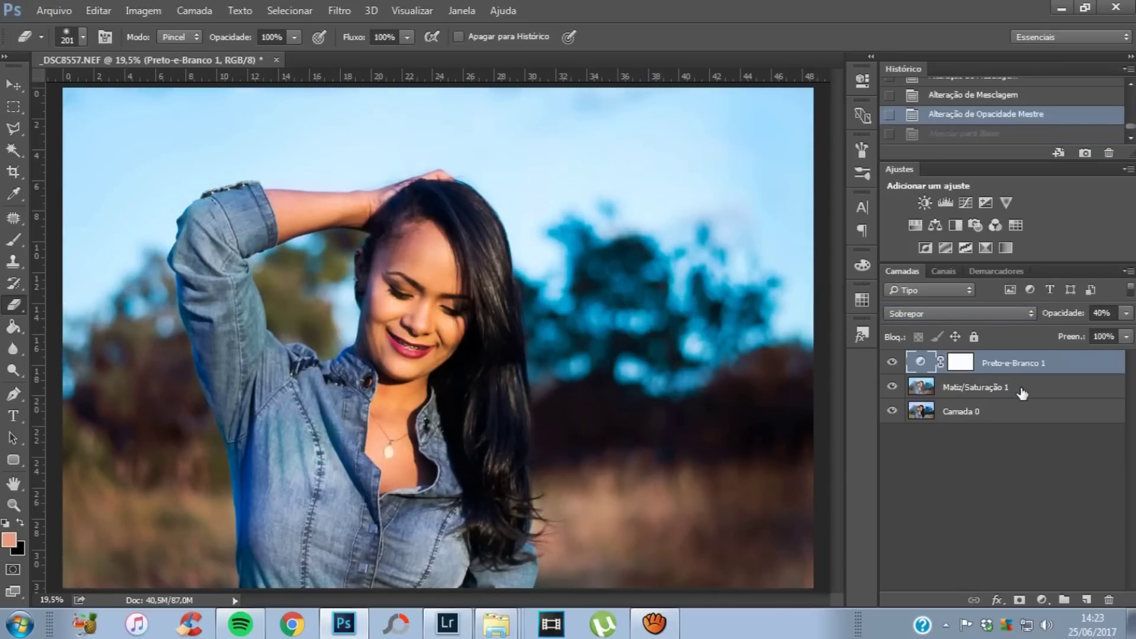
# Merge the Black & White adjustment with the Matiz/Saturação 1 layer
pyautogui.keyDown('shift'); pyautogui.click(1023, 392); pyautogui.keyUp('shift')
pyautogui.rightClick(1023, 391)
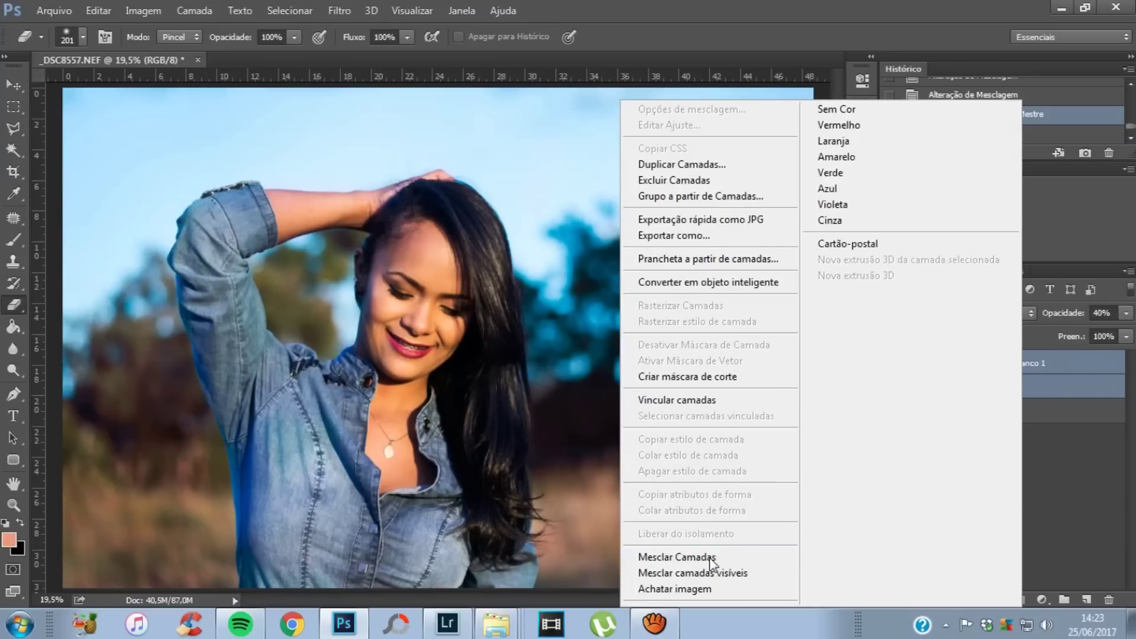
pyautogui.click(712, 560)
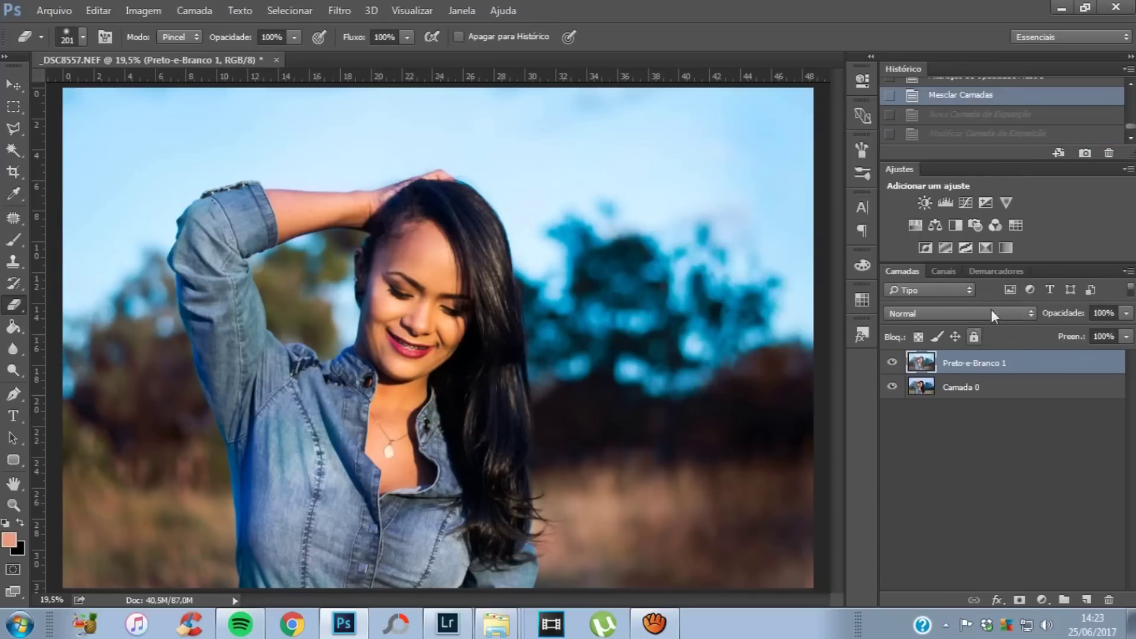
# Add an Exposure adjustment with offset +0,0041 and merge it into layer Exposição 1
pyautogui.click(985, 203)
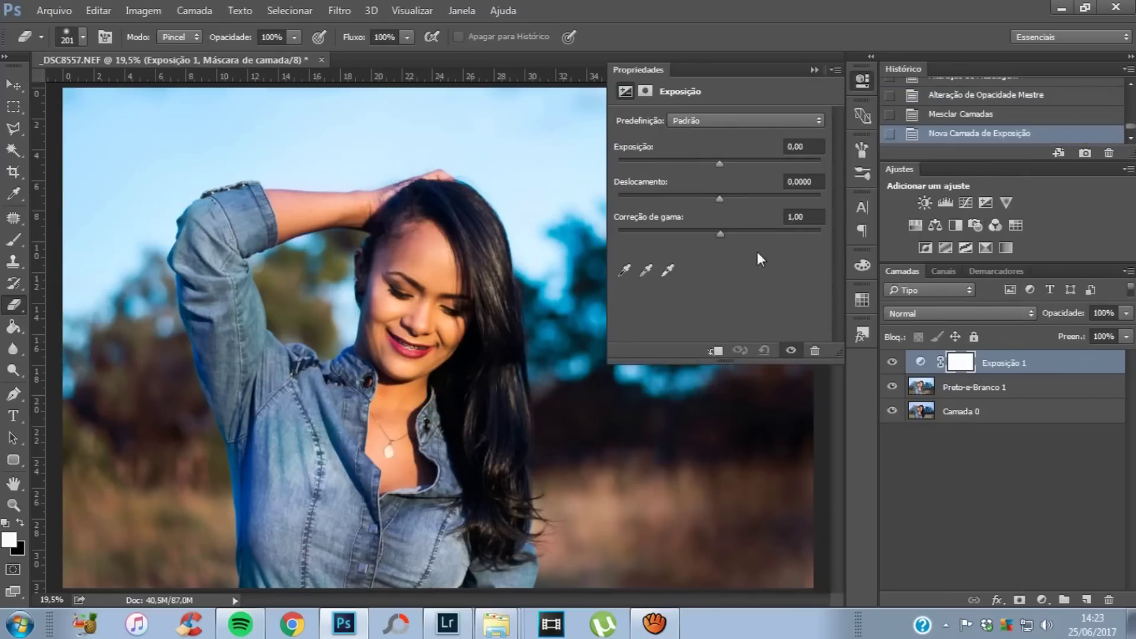
pyautogui.click(719, 200)
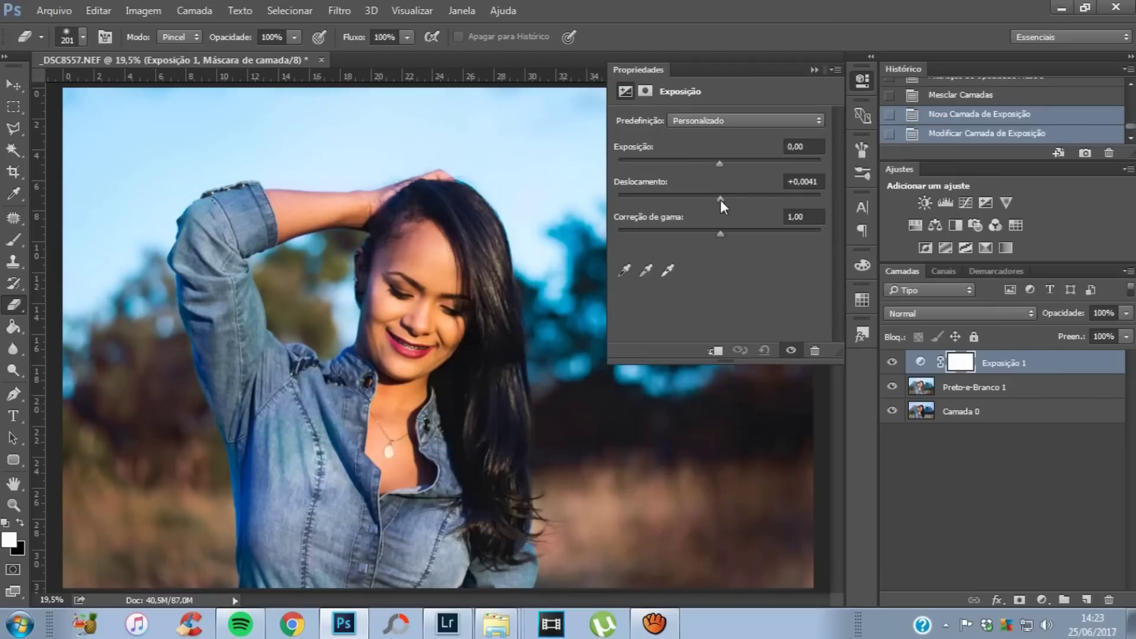
pyautogui.hotkey('ctrl', 'e')
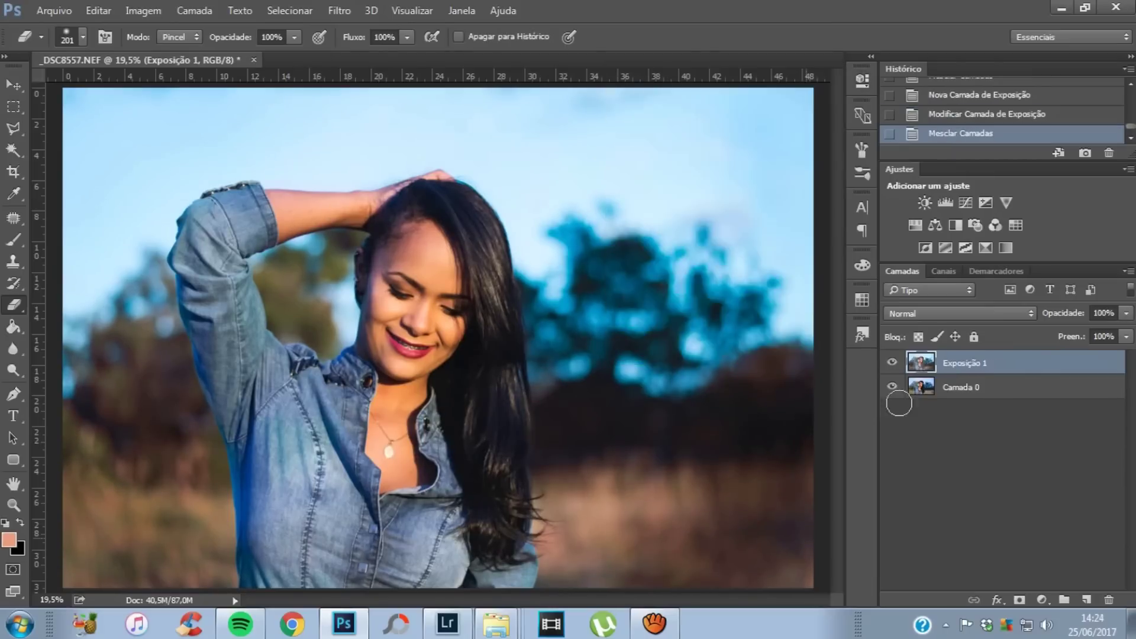
pyautogui.click(892, 364)
# Apply Unsharp Mask to Exposição 1 with amount 57% and radius 2,1 pixels
pyautogui.click(893, 364)
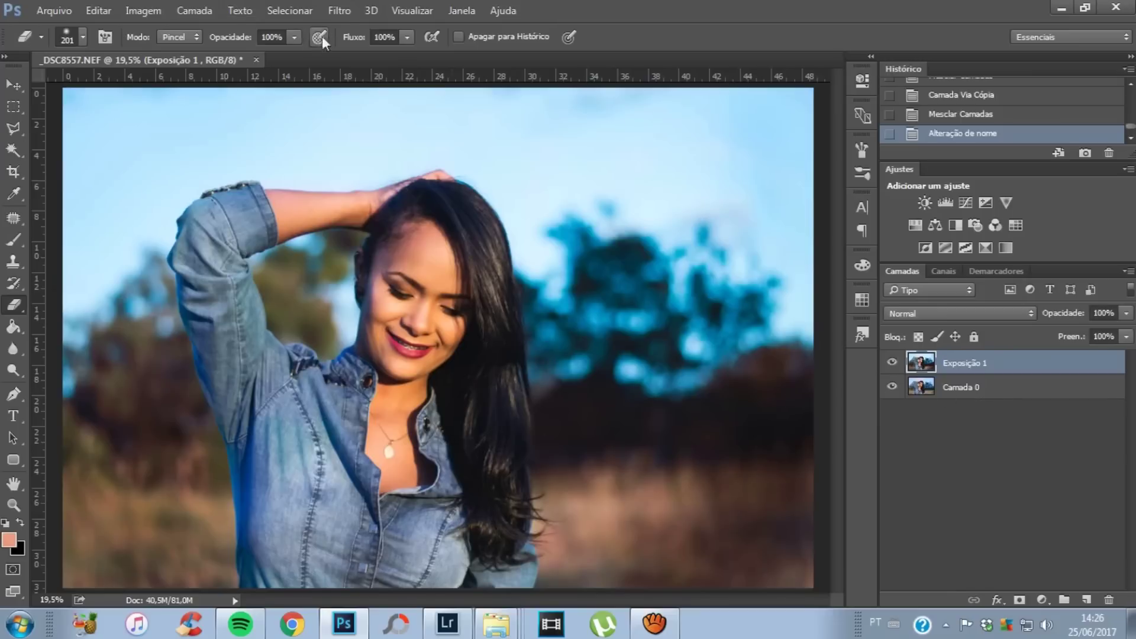
pyautogui.click(346, 17)
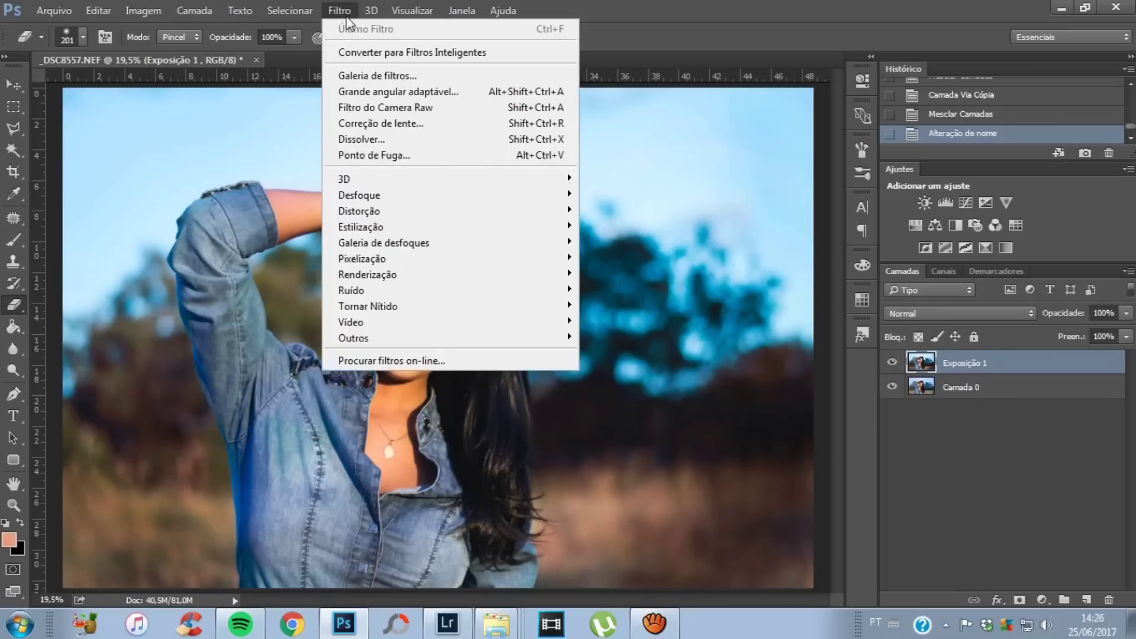
pyautogui.moveTo(417, 307)
pyautogui.click(633, 321)
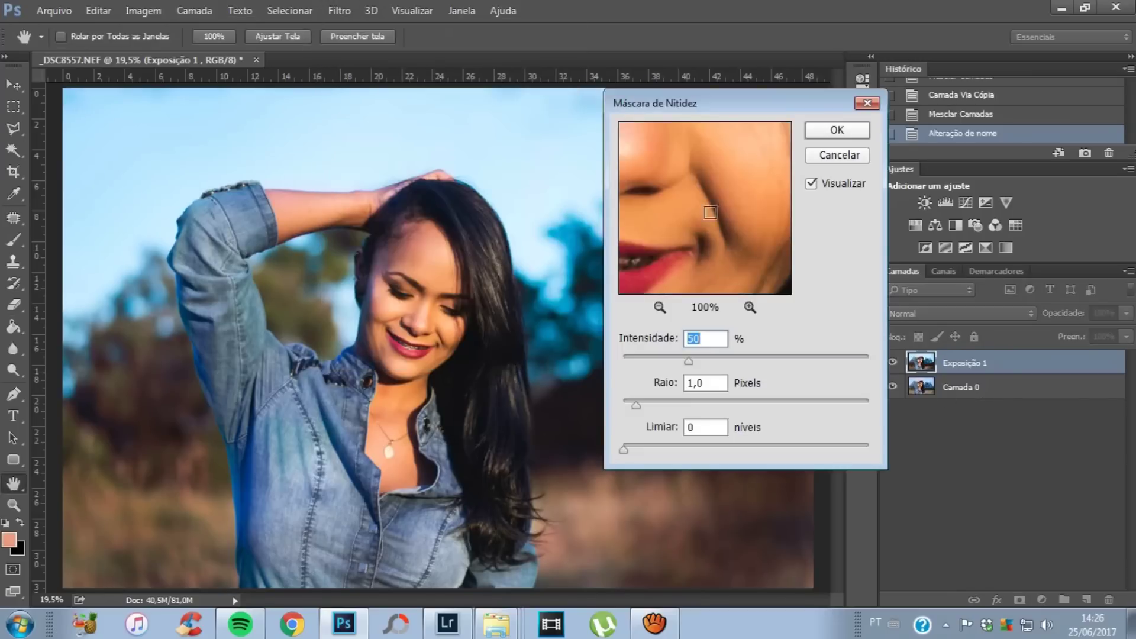
pyautogui.moveTo(734, 262); pyautogui.dragTo(717, 288)
pyautogui.click(660, 307)
pyautogui.moveTo(693, 216)
pyautogui.mouseDown()
pyautogui.moveTo(748, 246)
pyautogui.moveTo(718, 251)
pyautogui.moveTo(726, 243)
pyautogui.mouseUp()
pyautogui.click(396, 292)
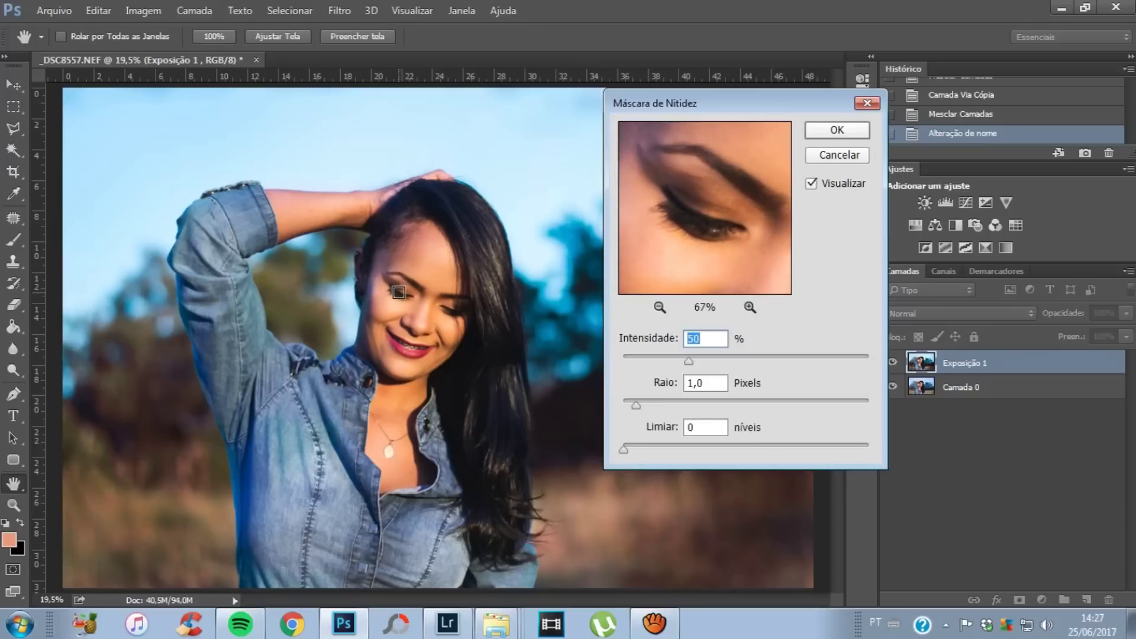
pyautogui.moveTo(687, 367)
pyautogui.mouseDown()
pyautogui.moveTo(656, 363)
pyautogui.moveTo(795, 359)
pyautogui.moveTo(699, 359)
pyautogui.mouseUp()
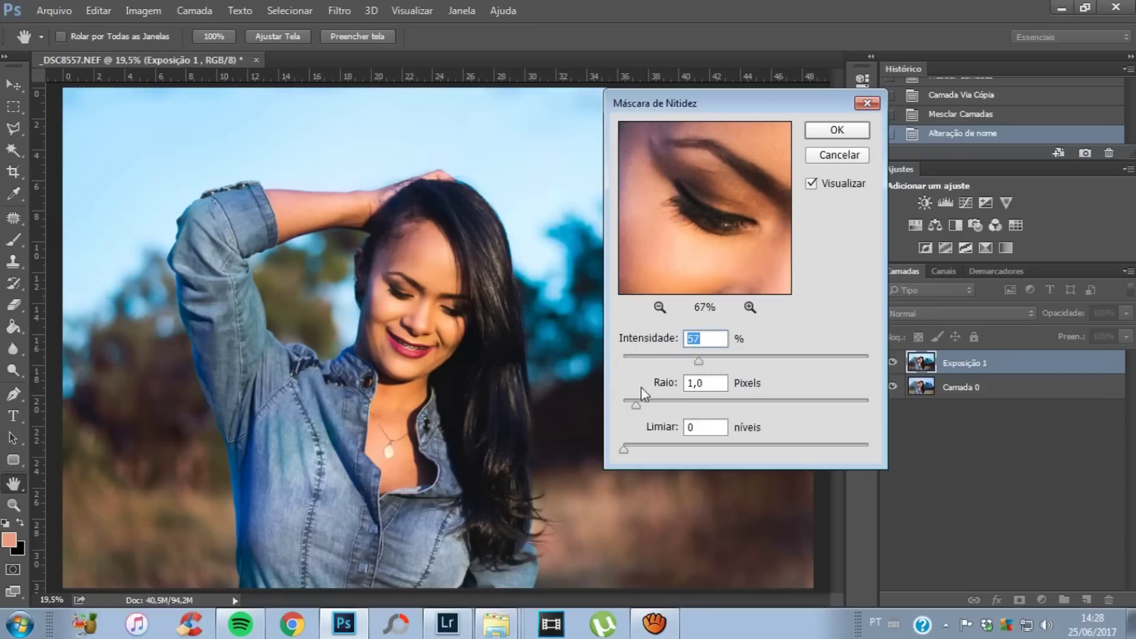
pyautogui.moveTo(636, 403)
pyautogui.mouseDown()
pyautogui.moveTo(687, 403)
pyautogui.moveTo(650, 403)
pyautogui.mouseUp()
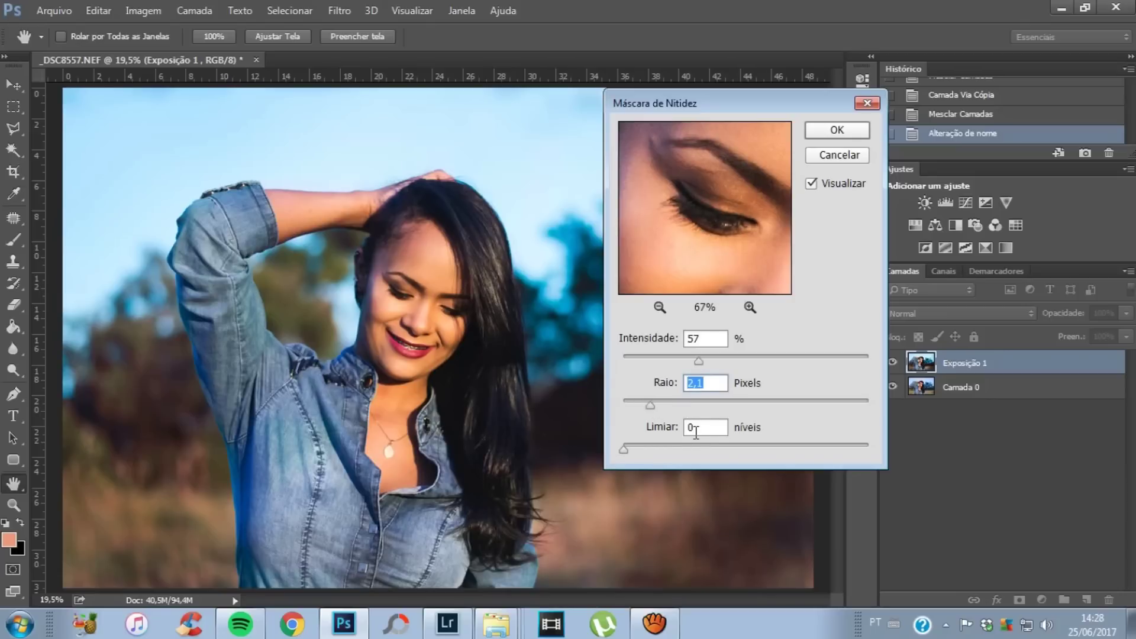
pyautogui.click(824, 130)
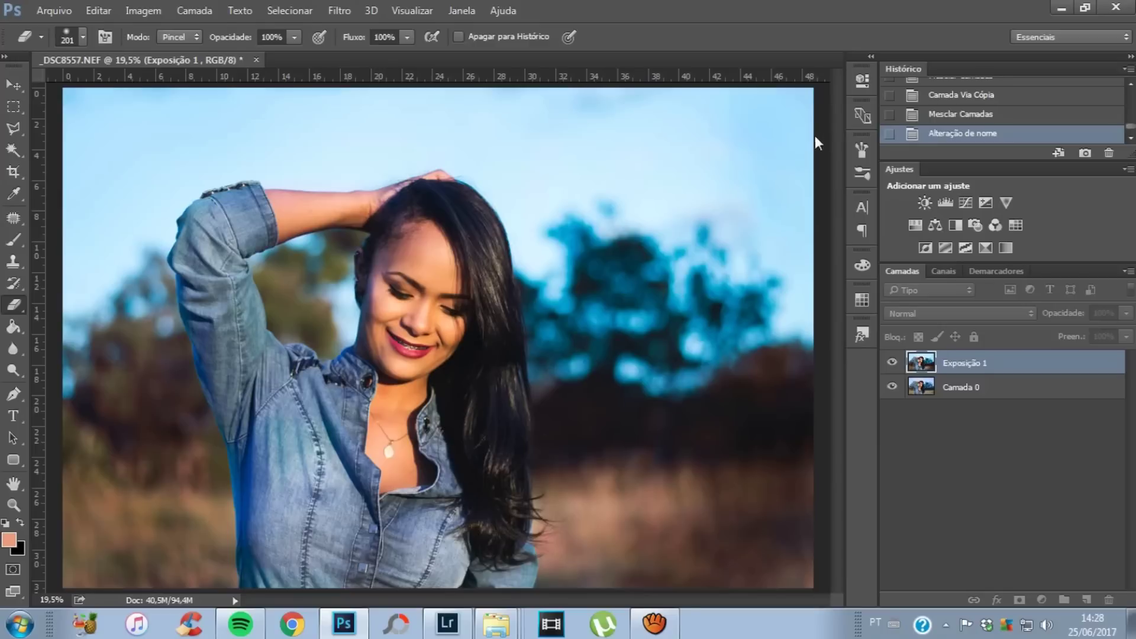
# Zoom in on her face, compare before and after sharpening in History, then duplicate Exposição 1
pyautogui.click(13, 504)
pyautogui.click(393, 359)
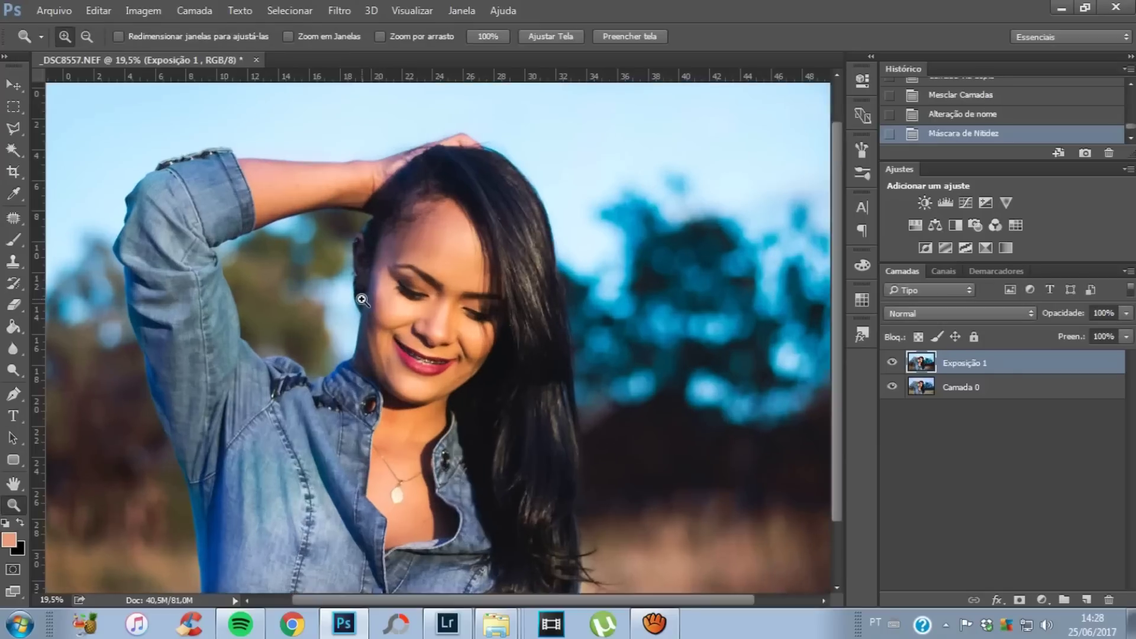
pyautogui.click(373, 299)
pyautogui.click(438, 299)
pyautogui.click(439, 299)
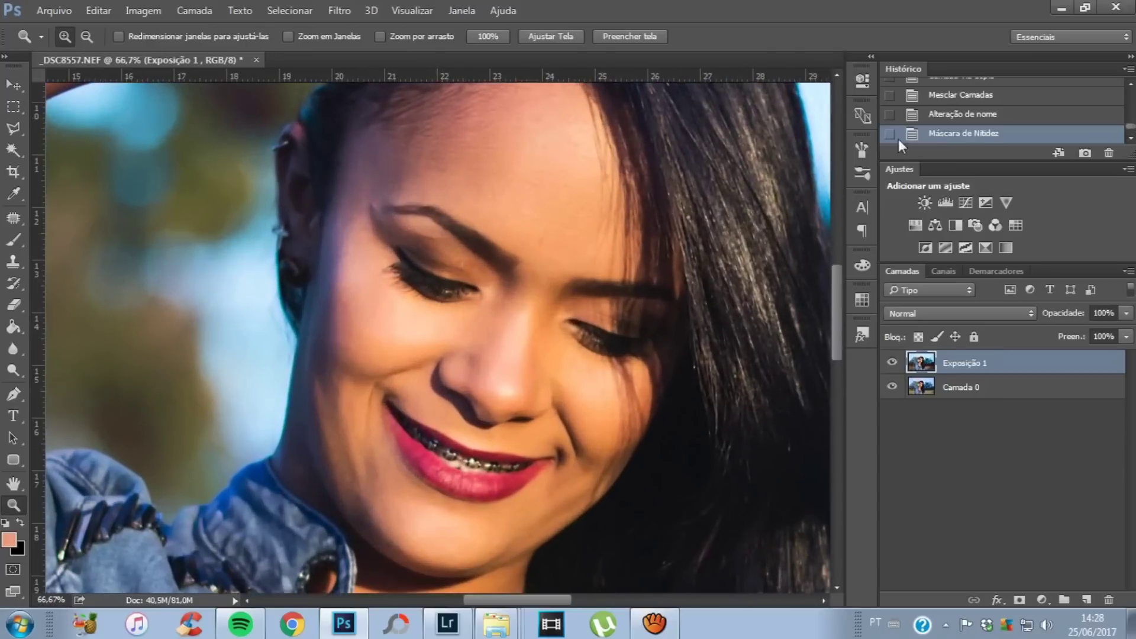
pyautogui.click(960, 102)
pyautogui.click(953, 136)
pyautogui.click(957, 108)
pyautogui.click(963, 136)
pyautogui.click(960, 98)
pyautogui.click(954, 134)
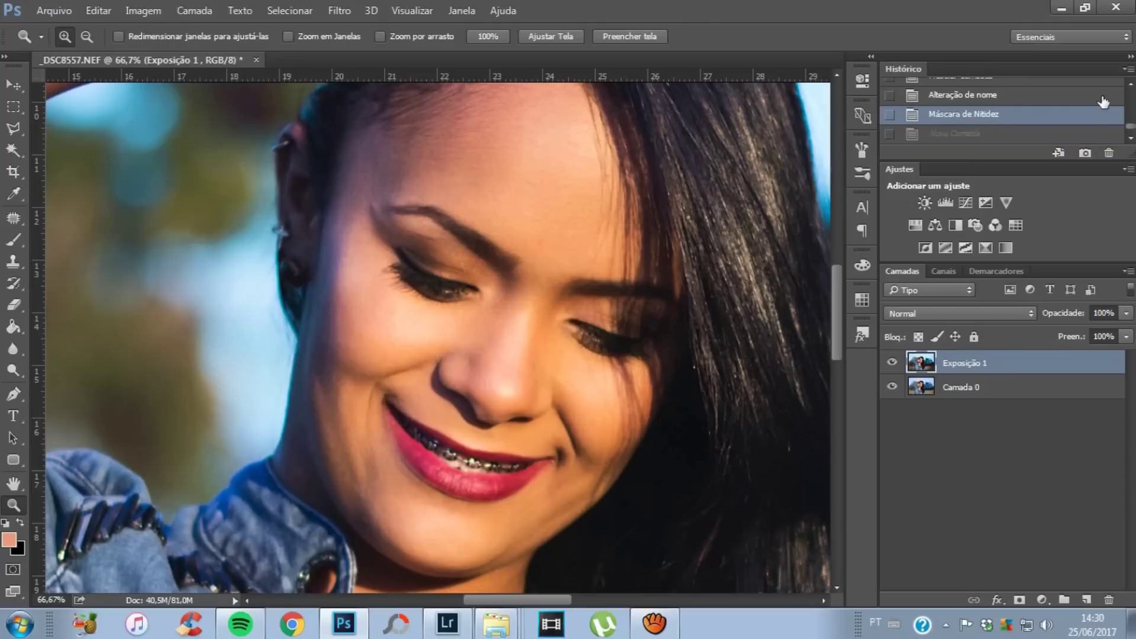
pyautogui.hotkey('ctrl', 'j')
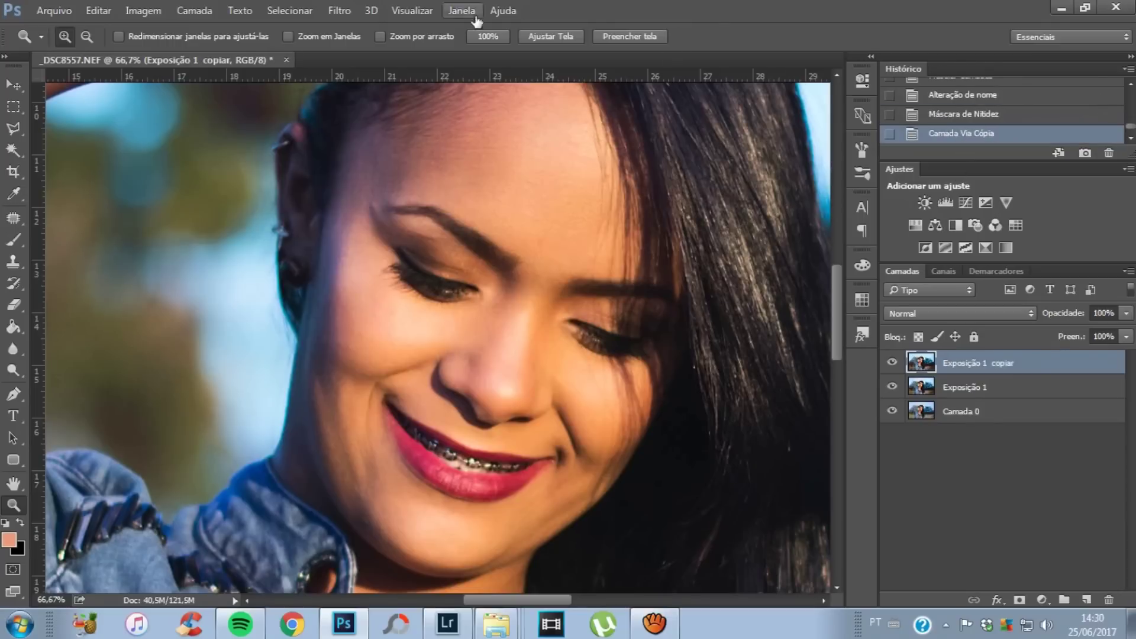
# Apply a High Pass (Alta Frequência) filter of about 2 pixels radius to Exposição 1 copiar
pyautogui.click(345, 8)
pyautogui.moveTo(373, 338)
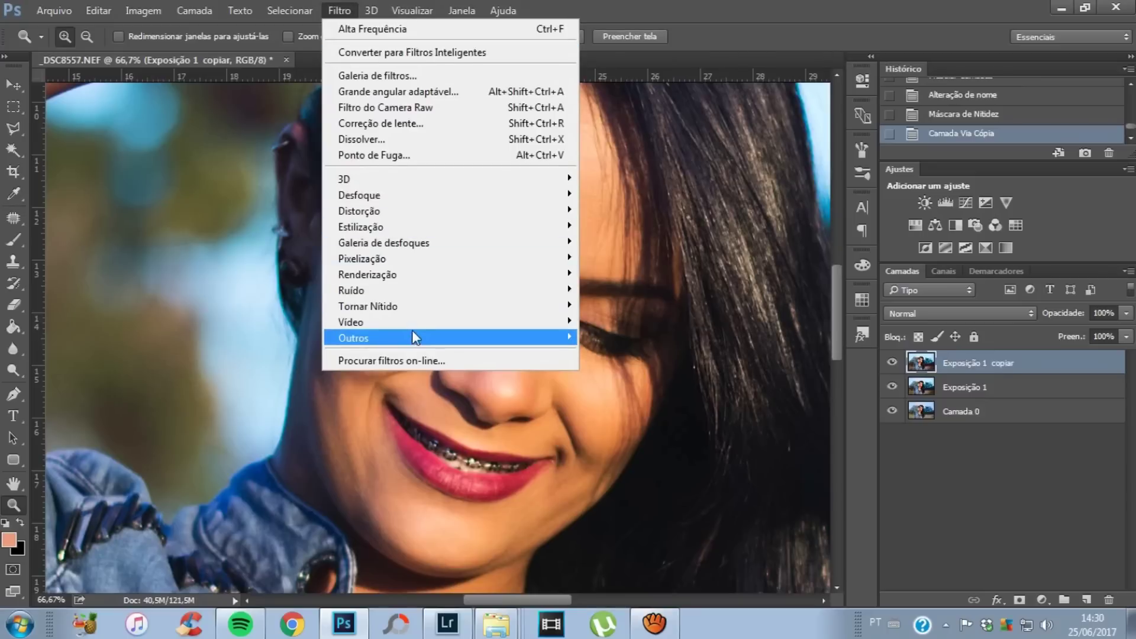
pyautogui.click(604, 337)
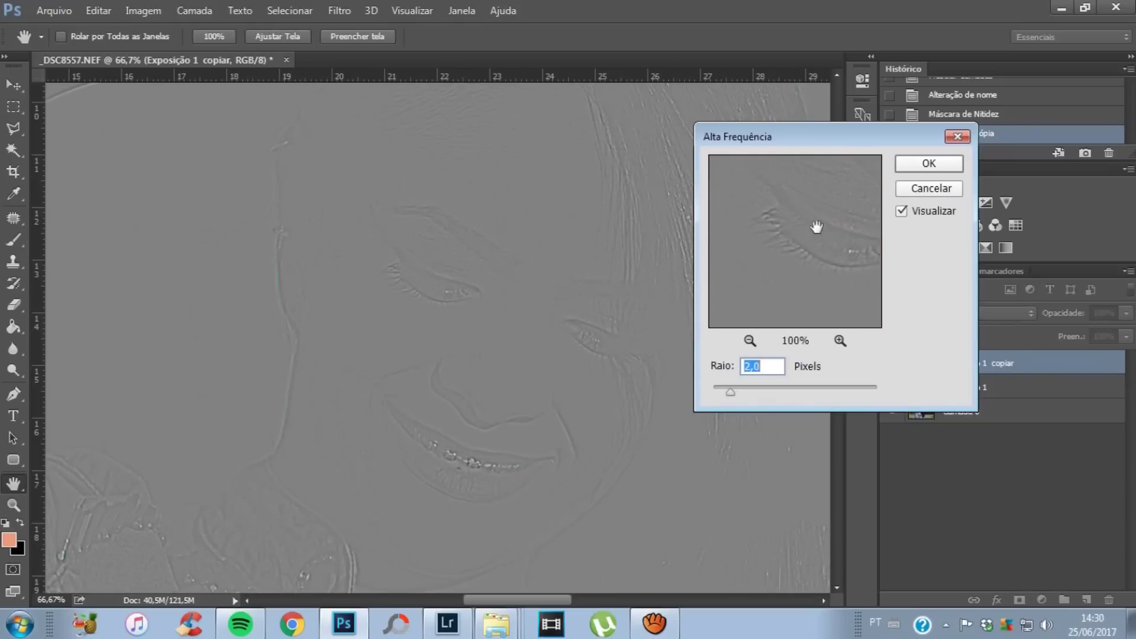
pyautogui.moveTo(804, 294)
pyautogui.mouseDown()
pyautogui.moveTo(751, 249)
pyautogui.moveTo(733, 267)
pyautogui.moveTo(779, 302)
pyautogui.mouseUp()
pyautogui.moveTo(731, 392)
pyautogui.mouseDown()
pyautogui.moveTo(845, 390)
pyautogui.moveTo(733, 397)
pyautogui.mouseUp()
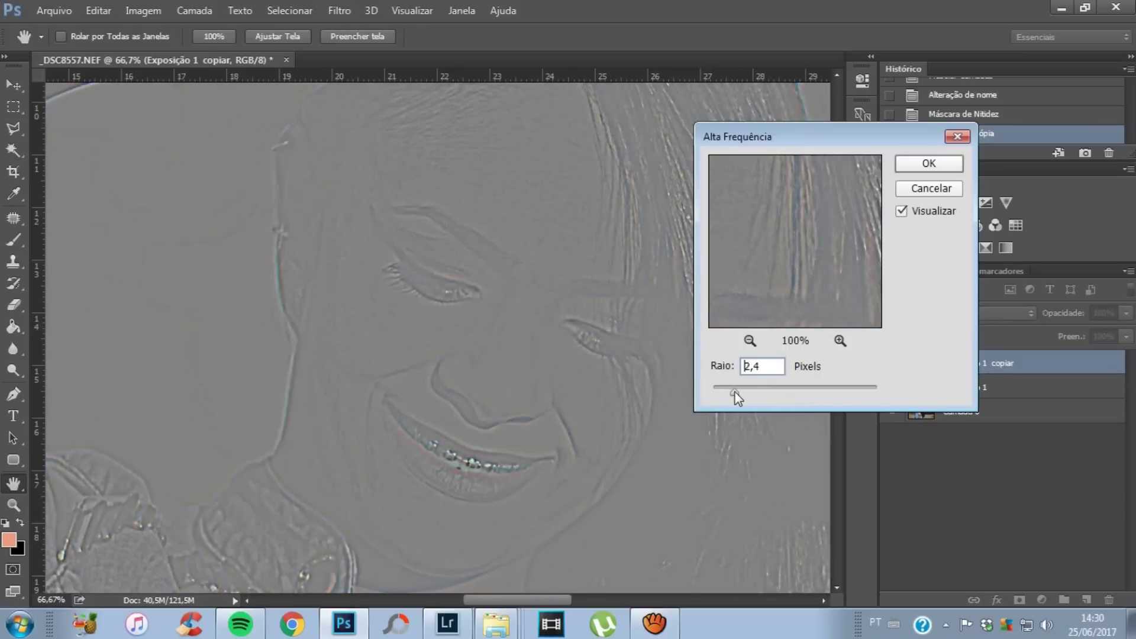
pyautogui.moveTo(733, 395); pyautogui.dragTo(730, 392)
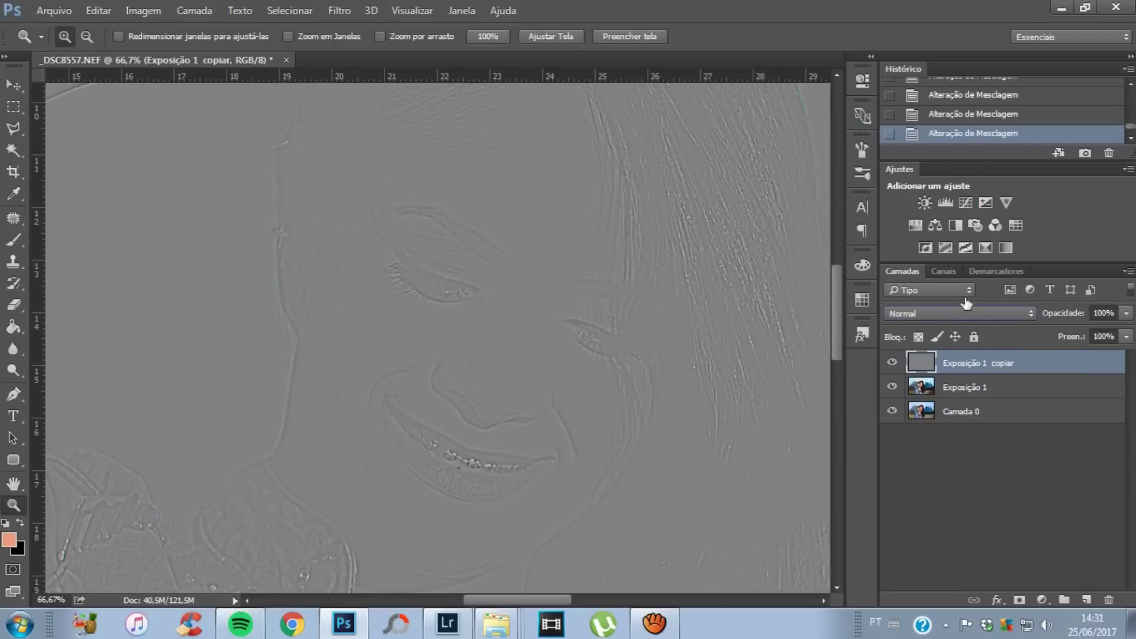
# Blend the high-pass layer as Luz Linear at 51% opacity
pyautogui.click(940, 314)
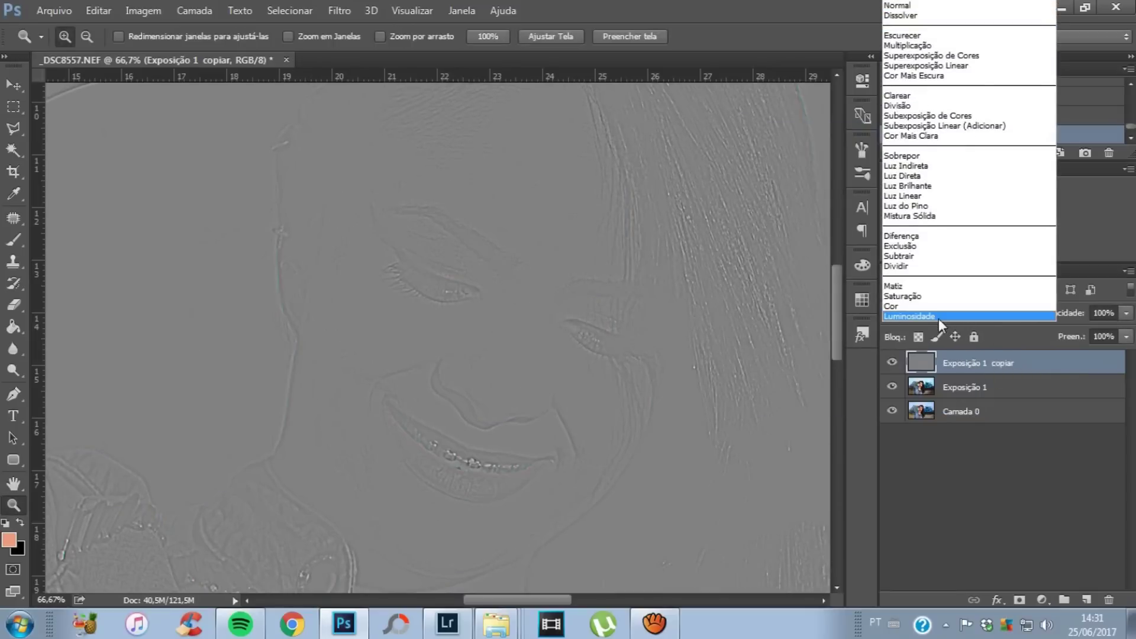
pyautogui.click(915, 199)
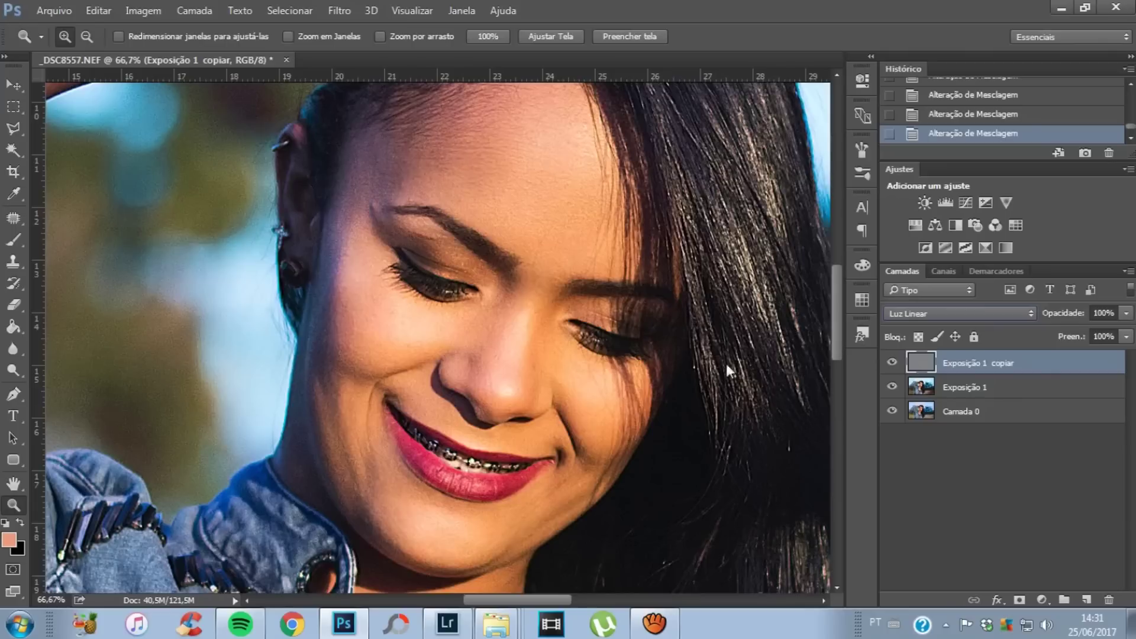
pyautogui.click(891, 363)
pyautogui.click(1125, 315)
pyautogui.click(1099, 333)
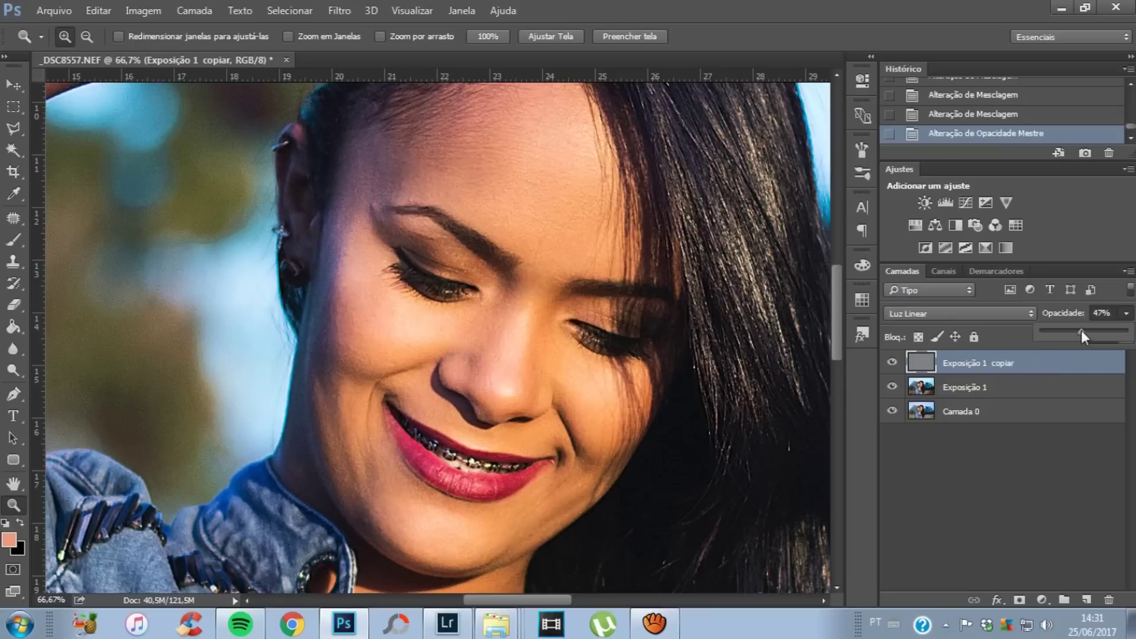
pyautogui.click(890, 374)
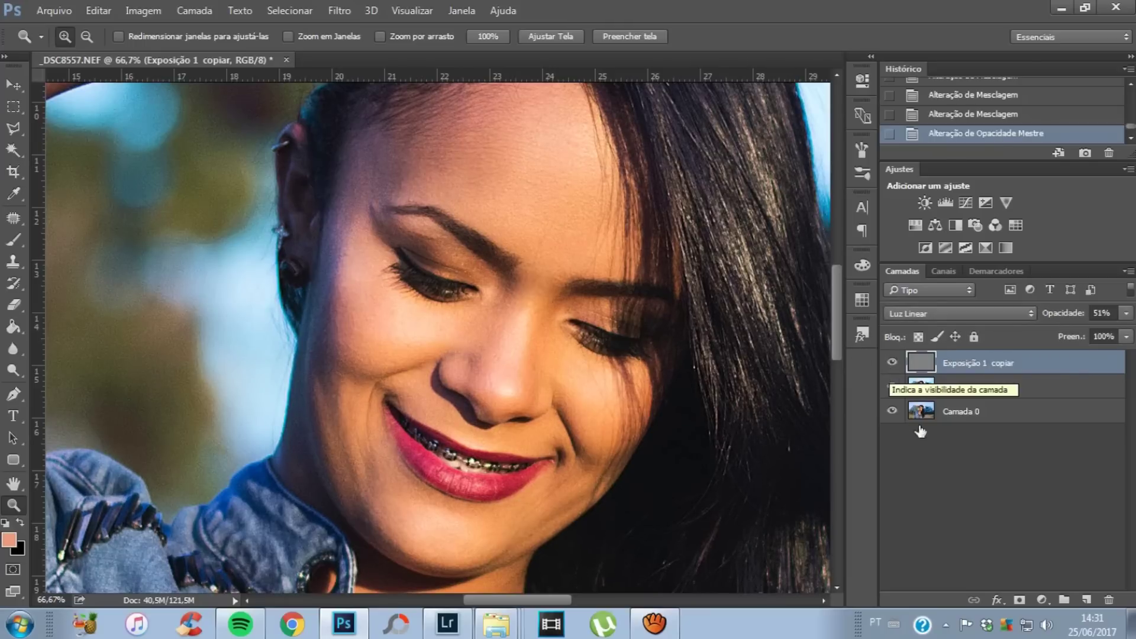
pyautogui.click(940, 458)
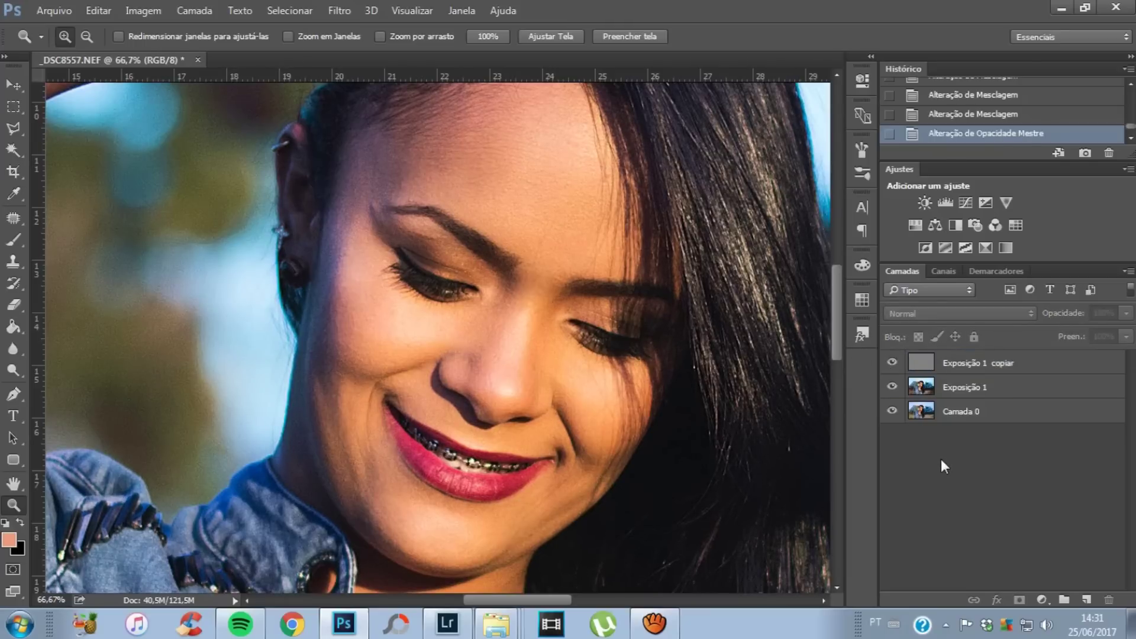
# Fit the photo to the window and merge the high-pass layer down into Exposição 1
pyautogui.hotkey('ctrl', '0')
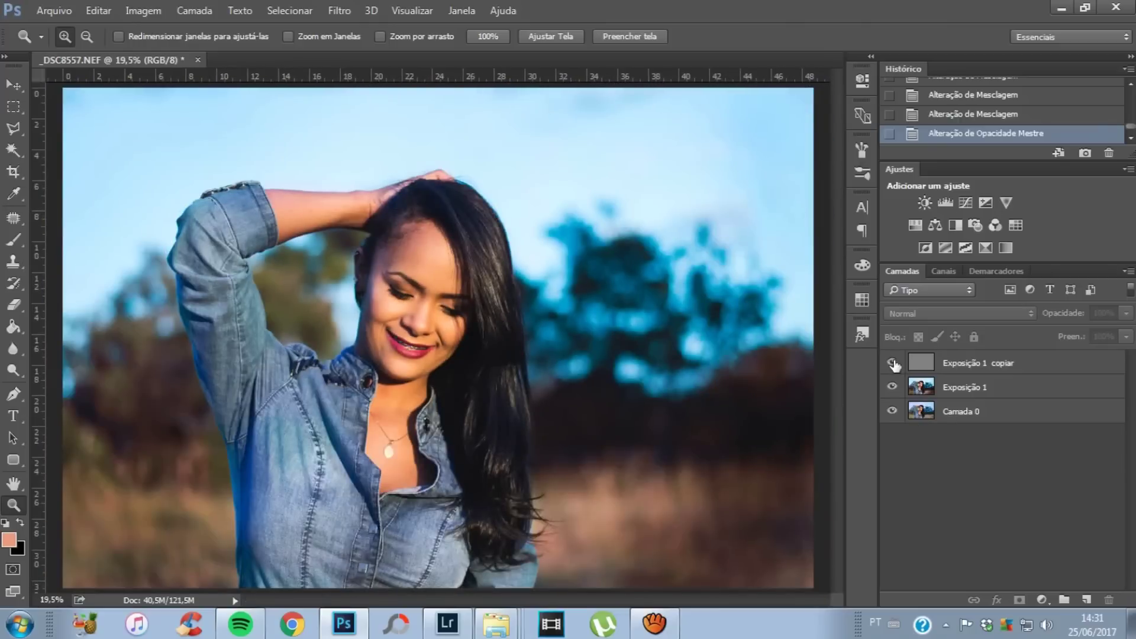
pyautogui.click(959, 363)
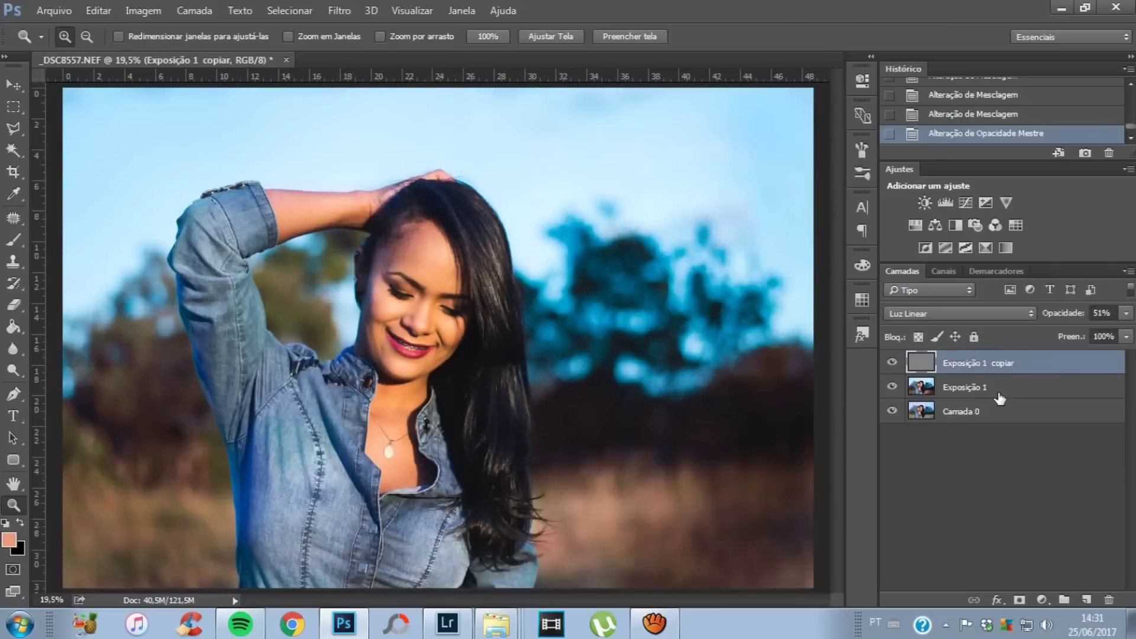
pyautogui.click(892, 363)
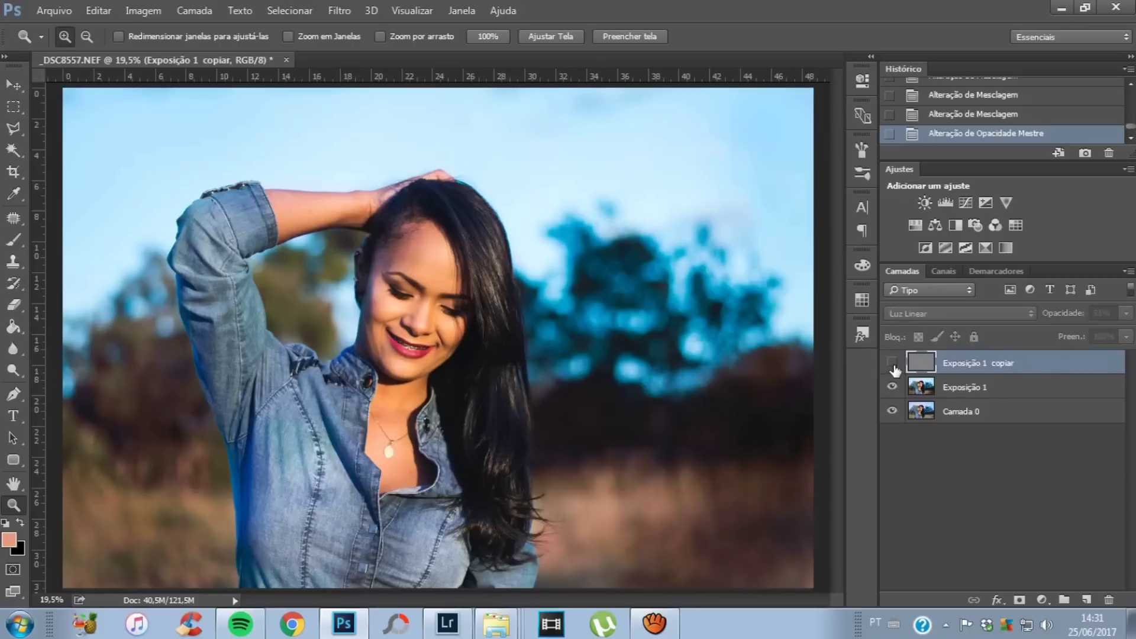
pyautogui.hotkey('ctrl', 'e')
# Compare the merged layer on and off, then merge all visible layers into one
pyautogui.click(889, 365)
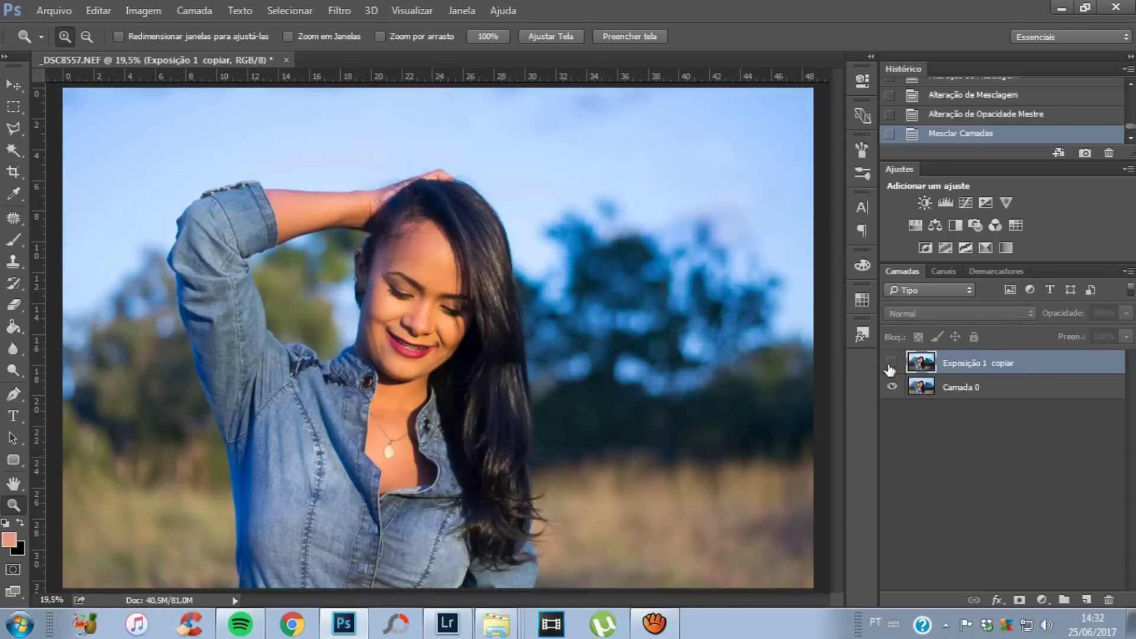
pyautogui.click(890, 365)
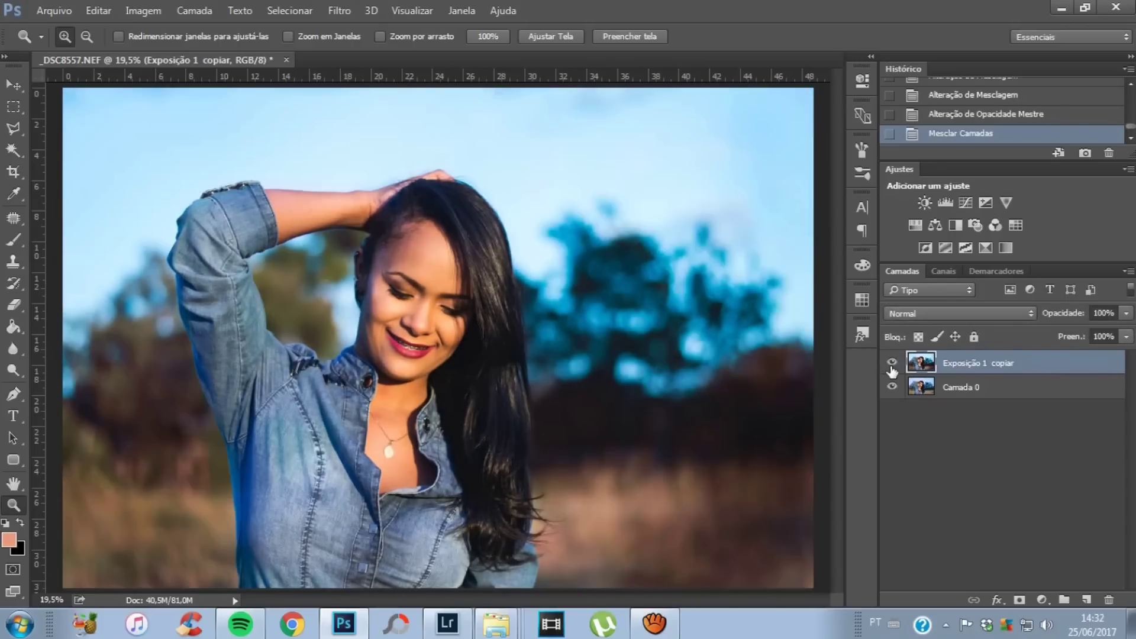
pyautogui.click(892, 364)
pyautogui.hotkey('ctrl', 'shift', 'e')
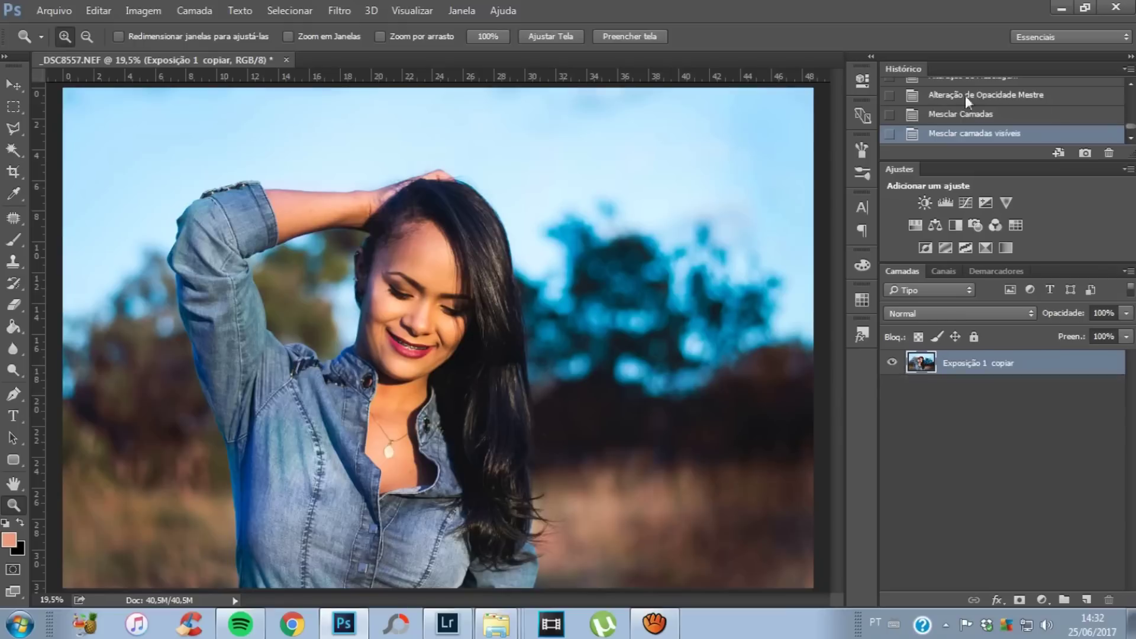